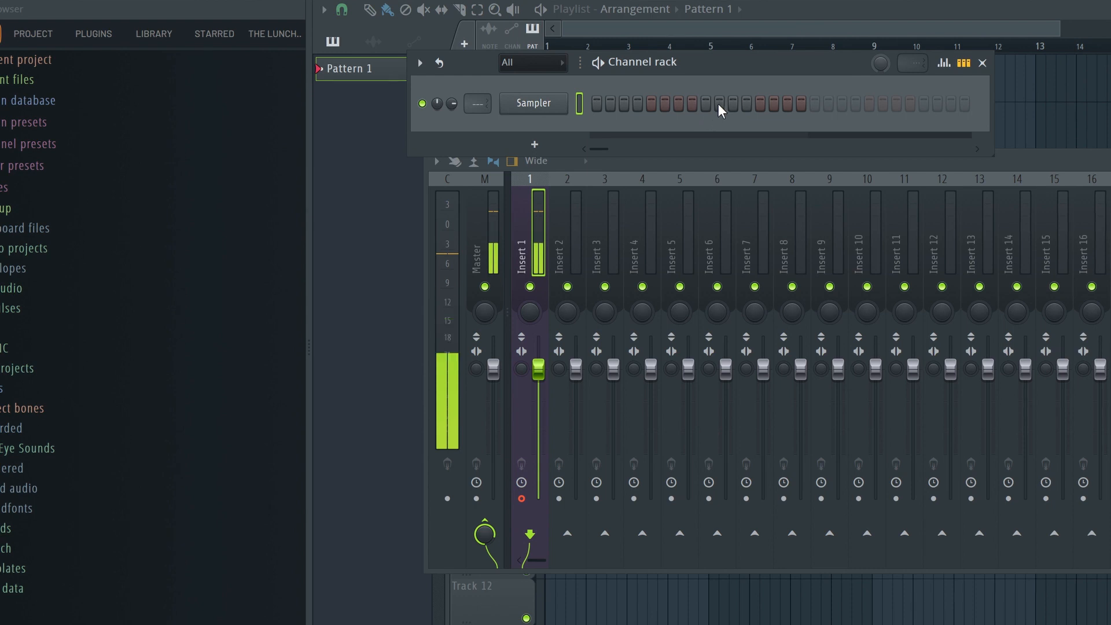
- Add the nm - audi 808 sample from the INTERNET MONEY STASH 808s folder to the channel rack as a new channel
left_click_drag(718, 66, 713, 101)
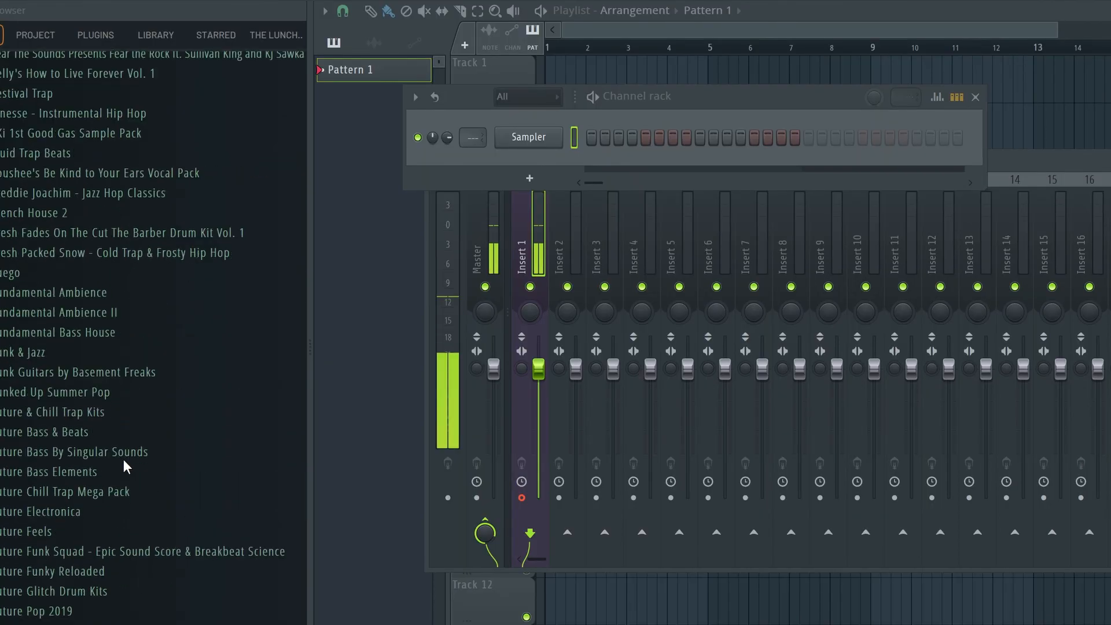
scroll(123, 459, "up", 5)
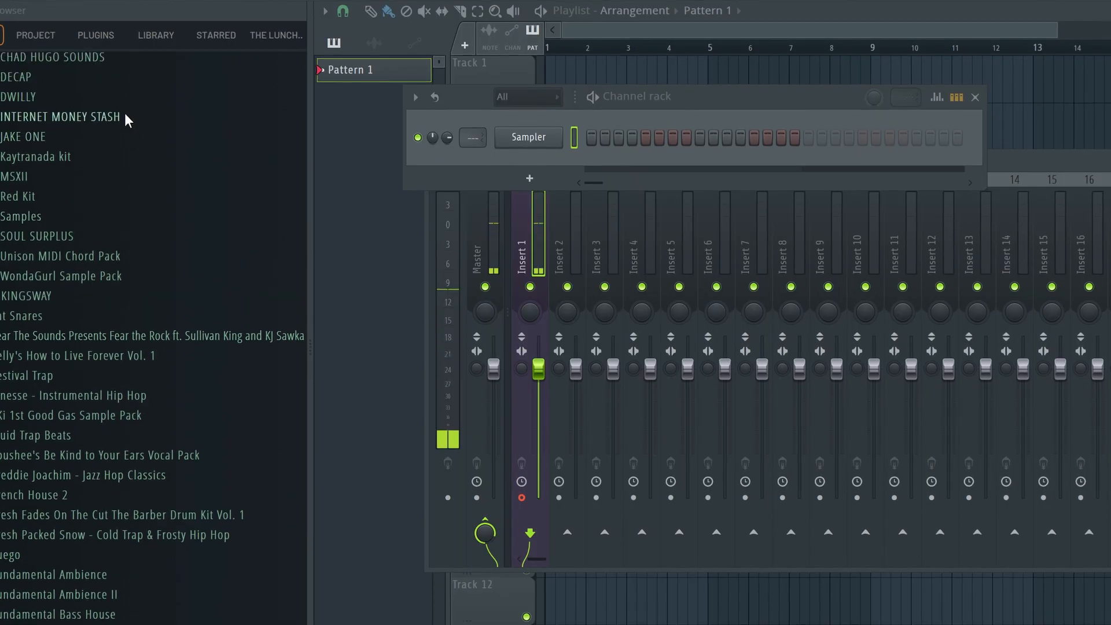
left_click(87, 117)
left_click(55, 136)
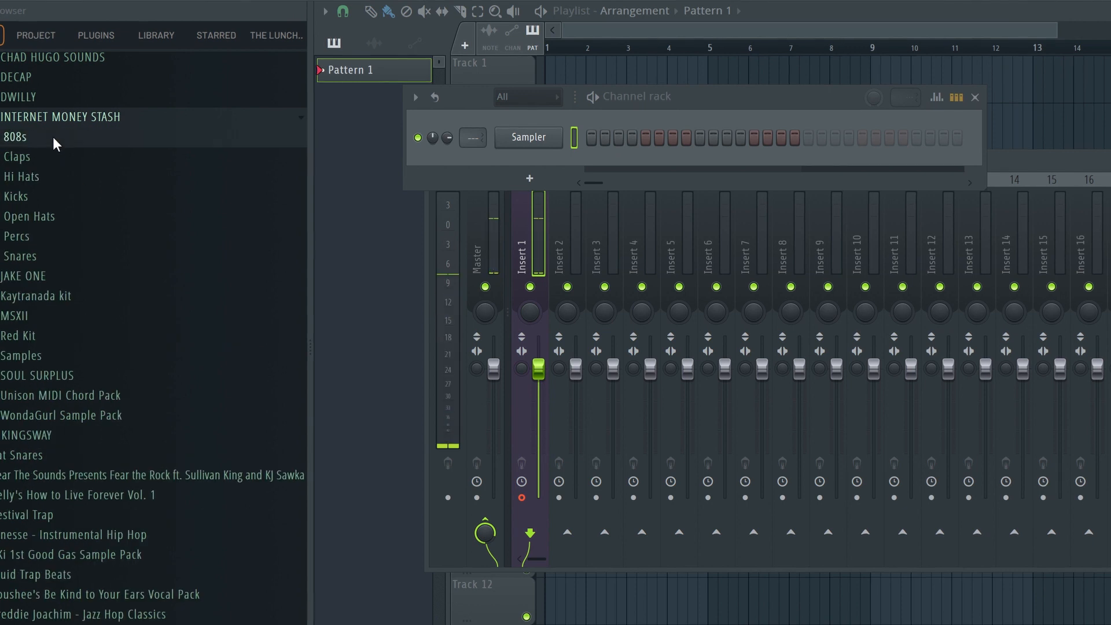
left_click(85, 284)
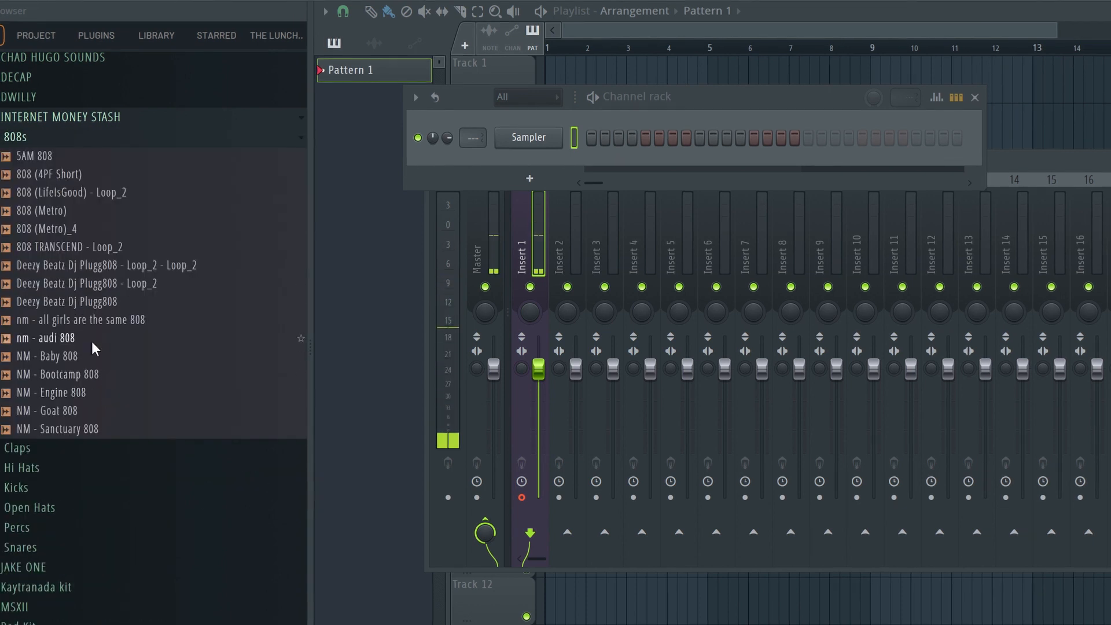
left_click_drag(59, 338, 522, 117)
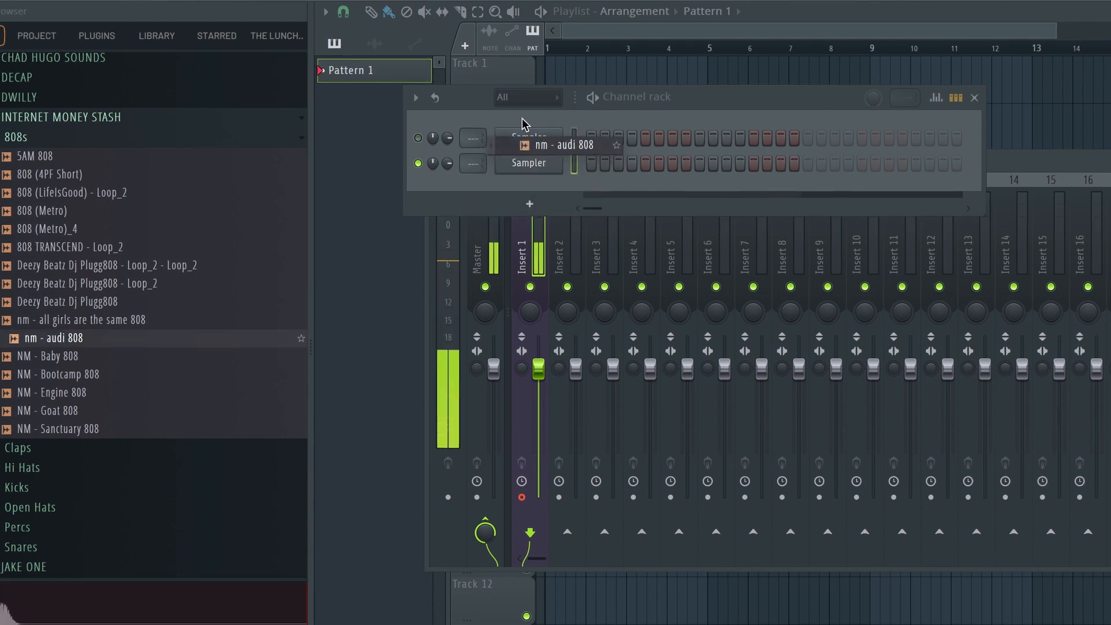
- Add the Kick 4 sample from Kicks and the nm - dc oh sample from Open Hats as new channels
left_click(26, 488)
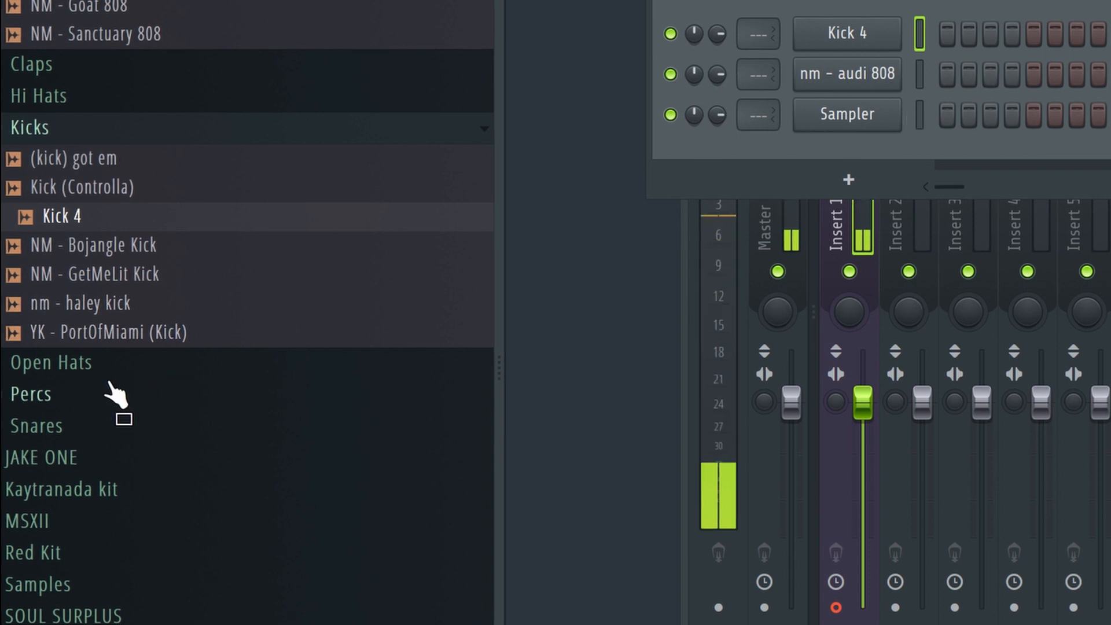
left_click(126, 375)
left_click_drag(99, 422, 859, 15)
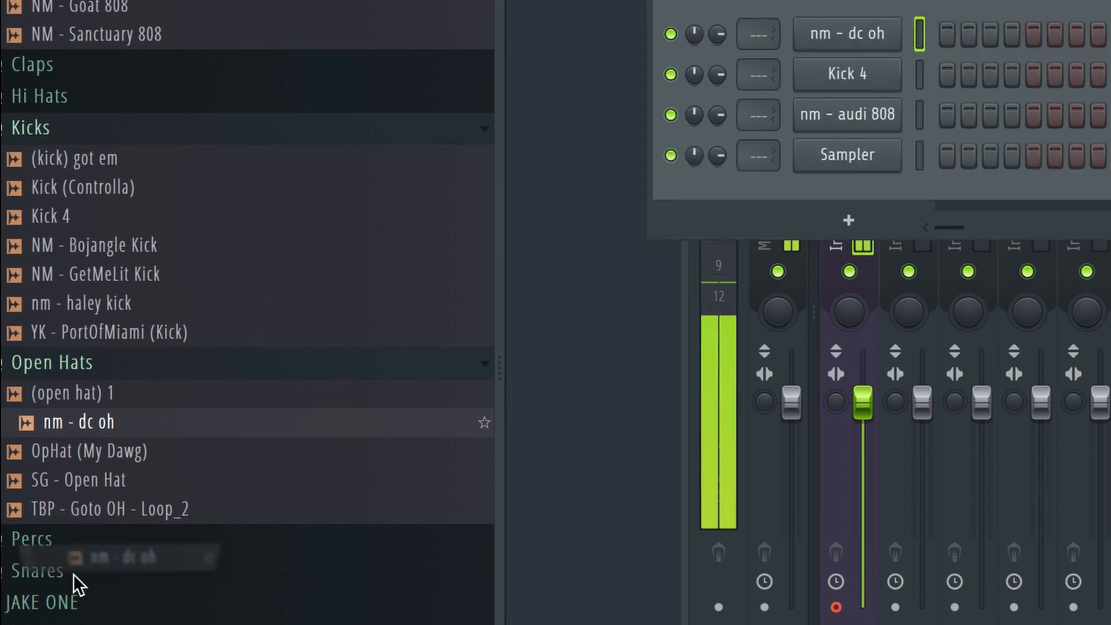
- Add the NM - 2013 SN and (snare) hollywood snares and the Cracked Hi Hat sample as new channels
left_click(148, 585)
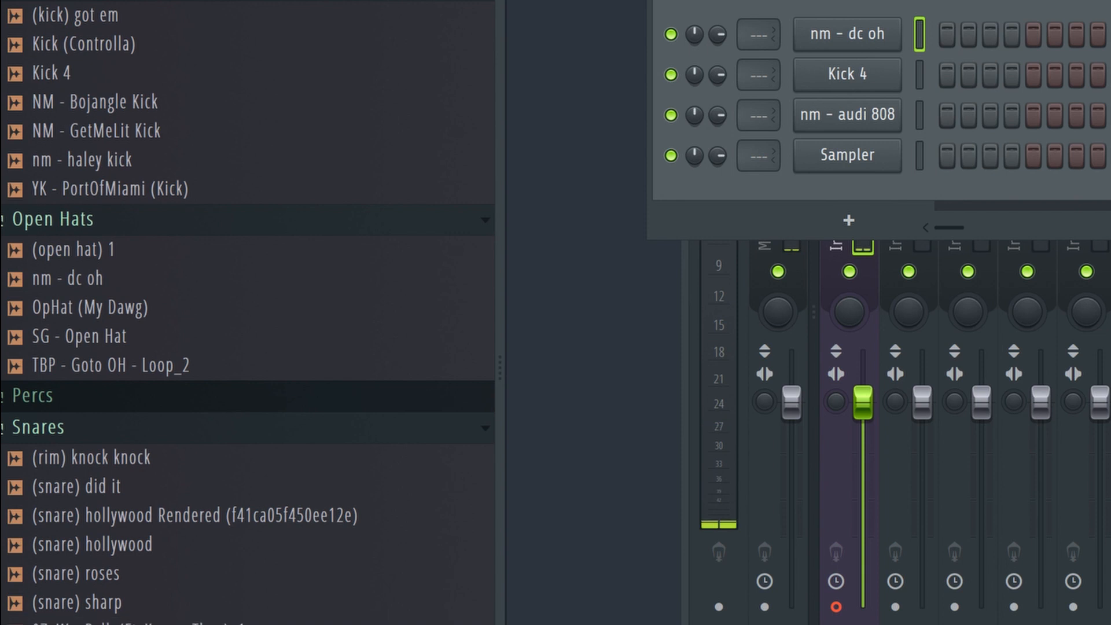
left_click_drag(162, 547, 862, 155)
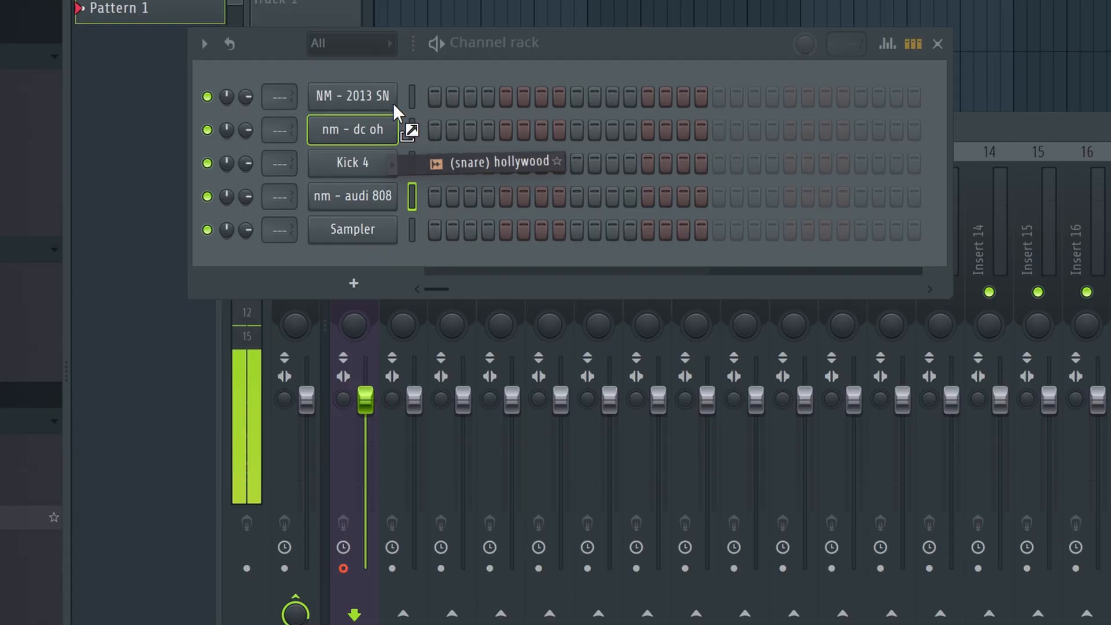
left_click_drag(393, 103, 389, 70)
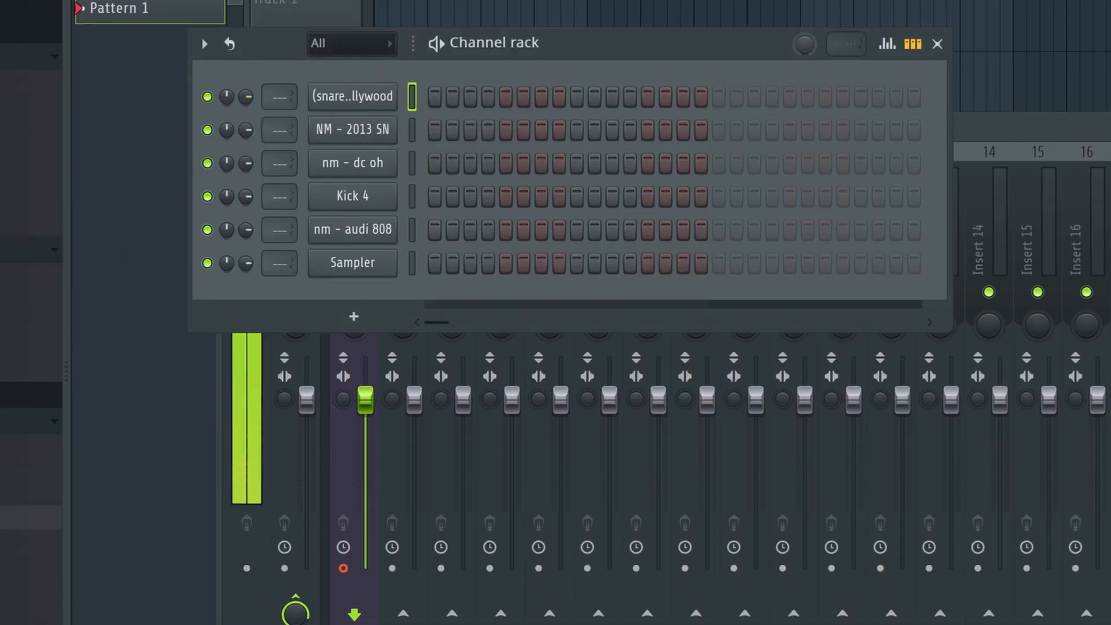
left_click_drag(34, 127, 298, 75)
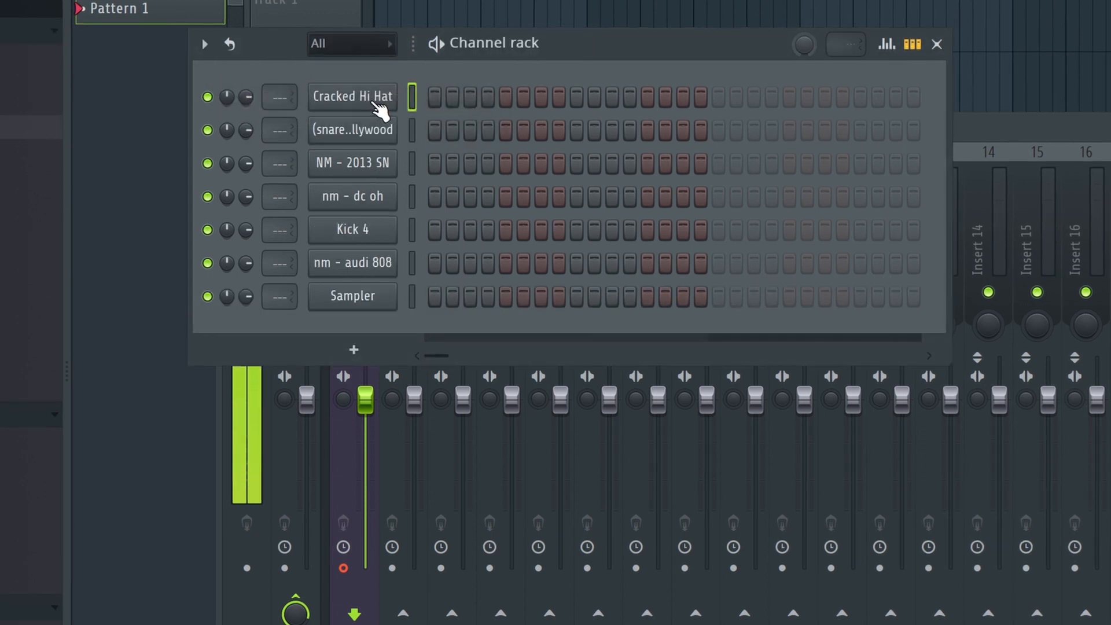
- Program Cracked Hi Hat on every other step from 1 to 15
left_click(434, 97)
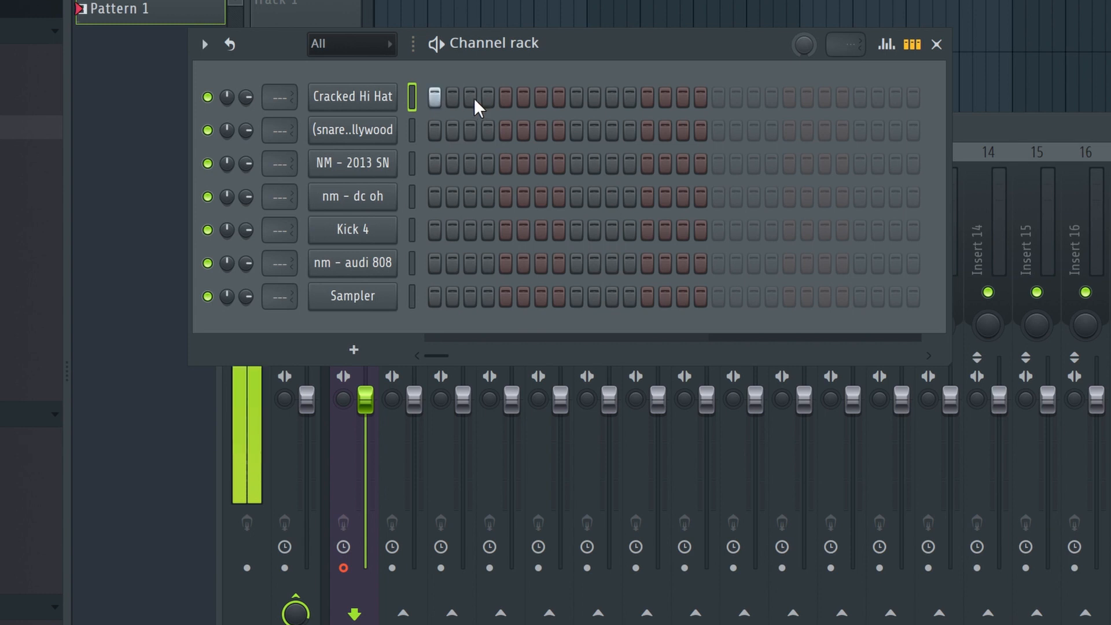
left_click(541, 97)
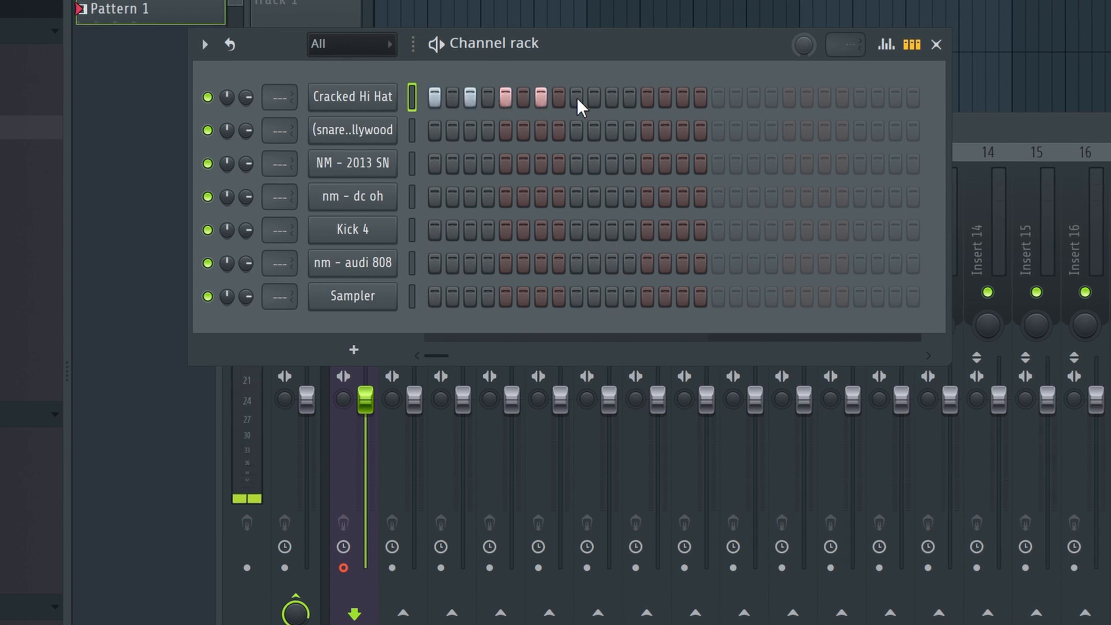
left_click(576, 97)
left_click(611, 96)
left_click(647, 97)
left_click(682, 97)
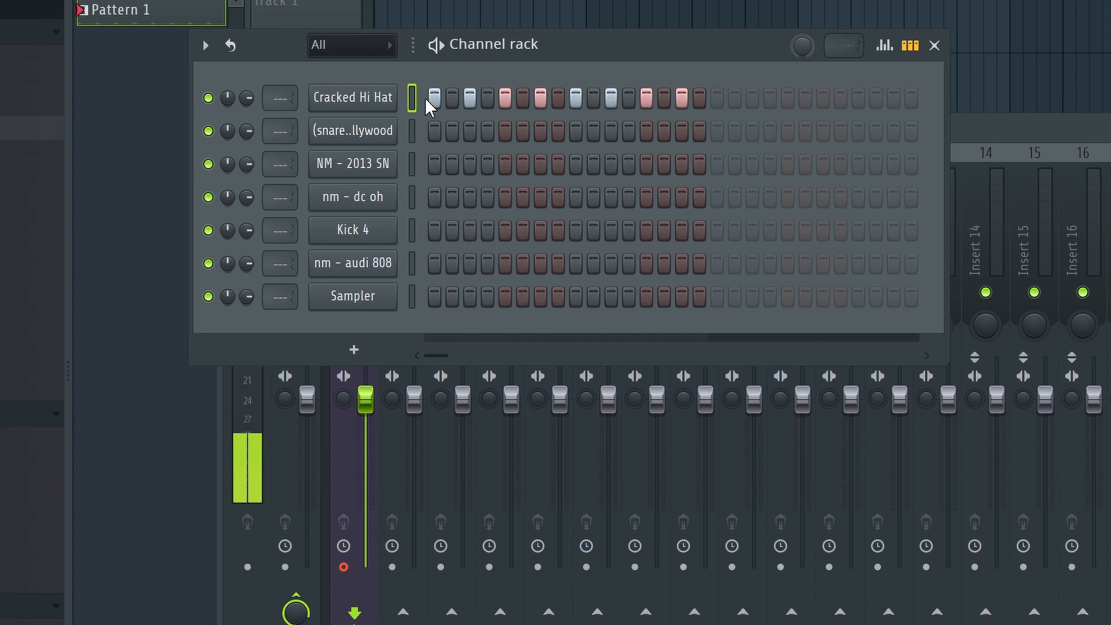
- Try a Kick 4 hit on step 1 with NM - 2013 SN hits on steps 5, 7 and 9
left_click(433, 232)
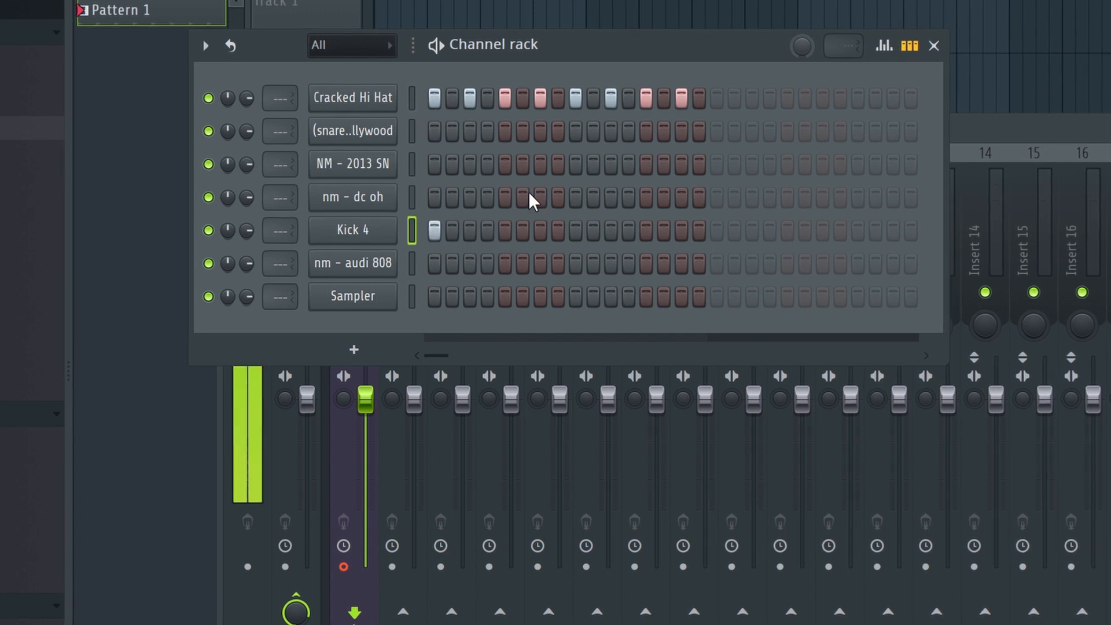
left_click(575, 166)
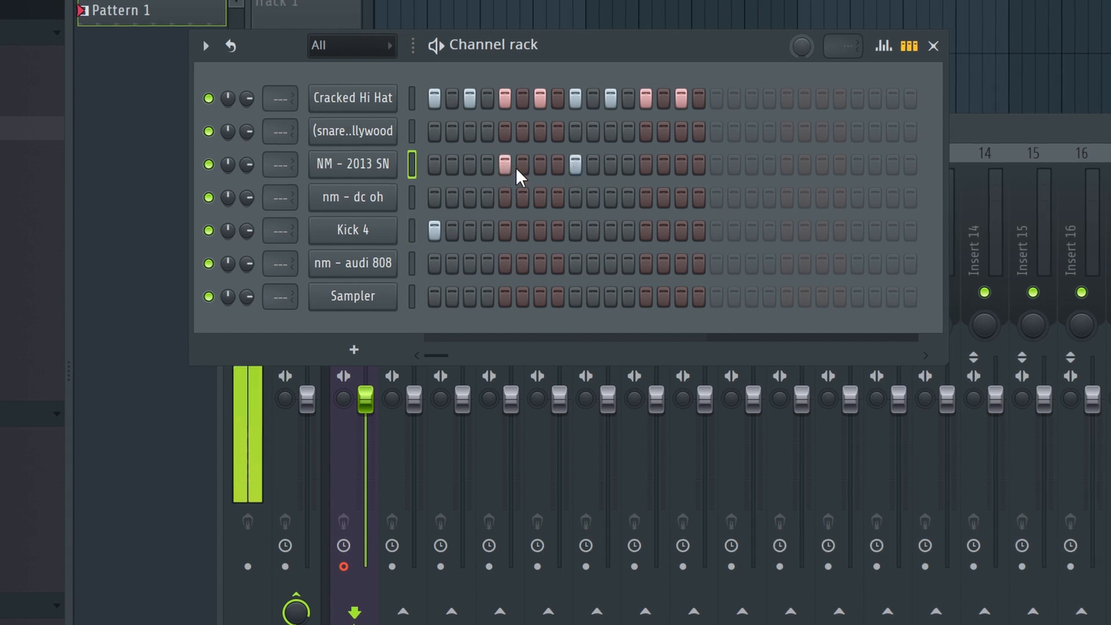
right_click(575, 166)
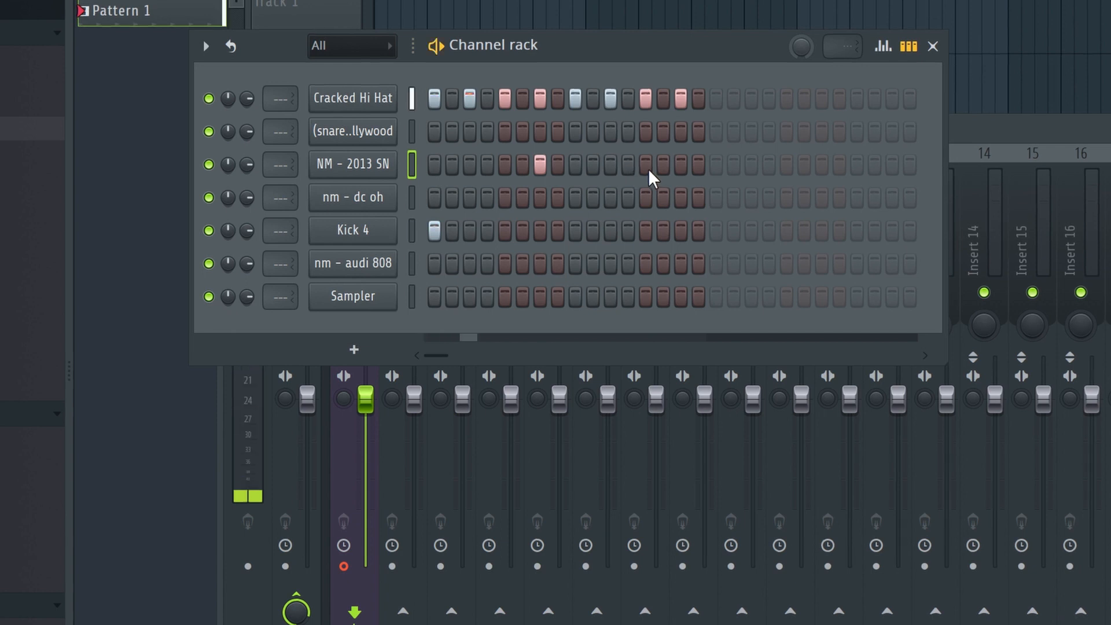
left_click(436, 231)
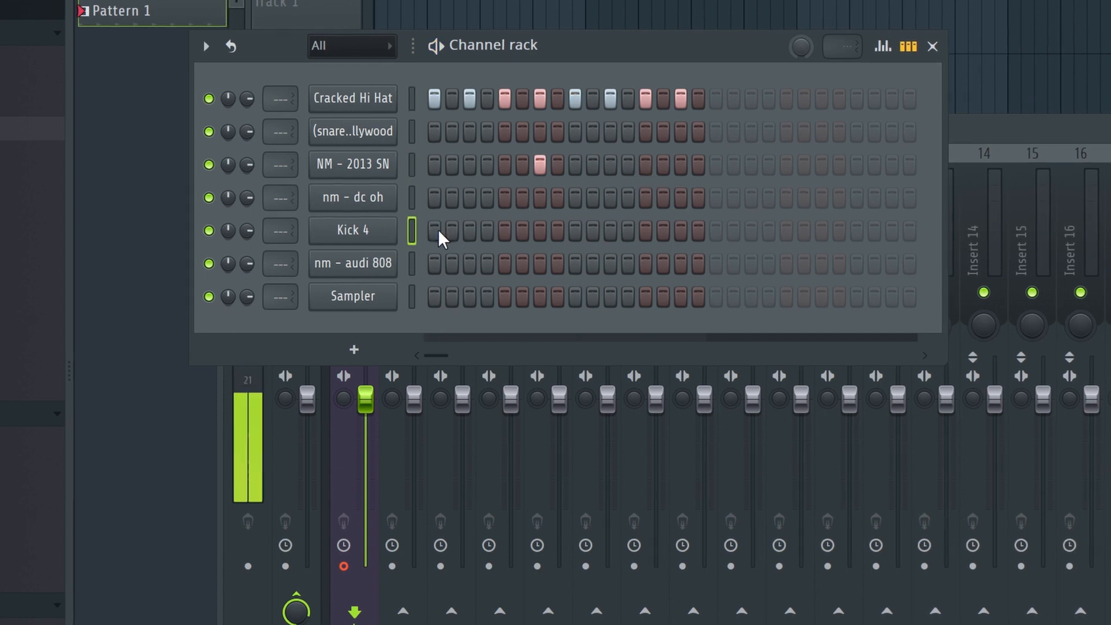
left_click(436, 233)
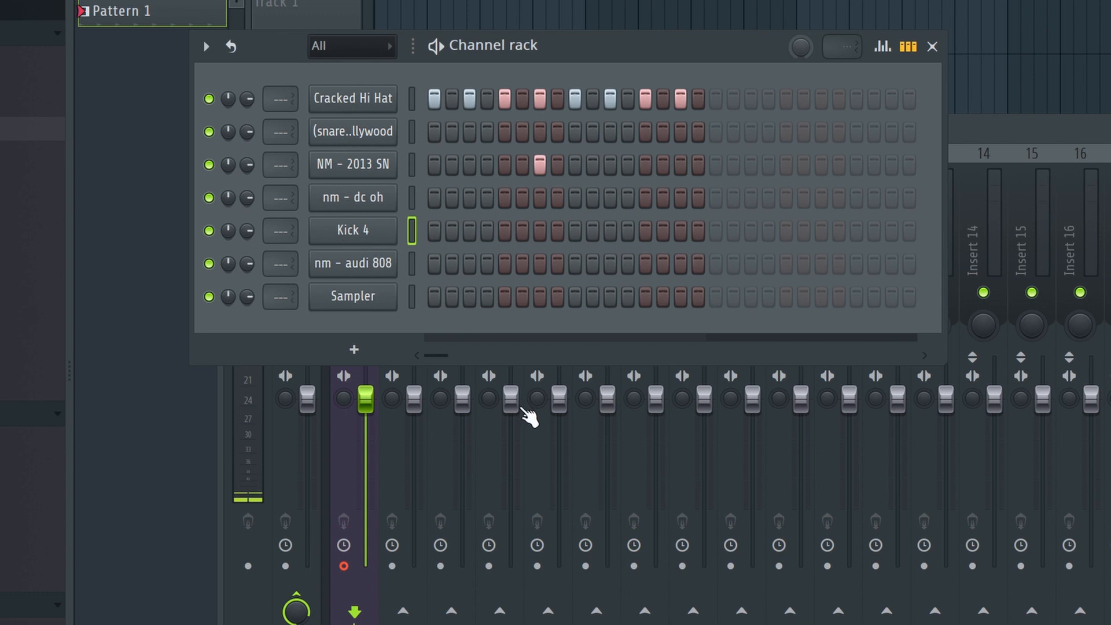
left_click(383, 238)
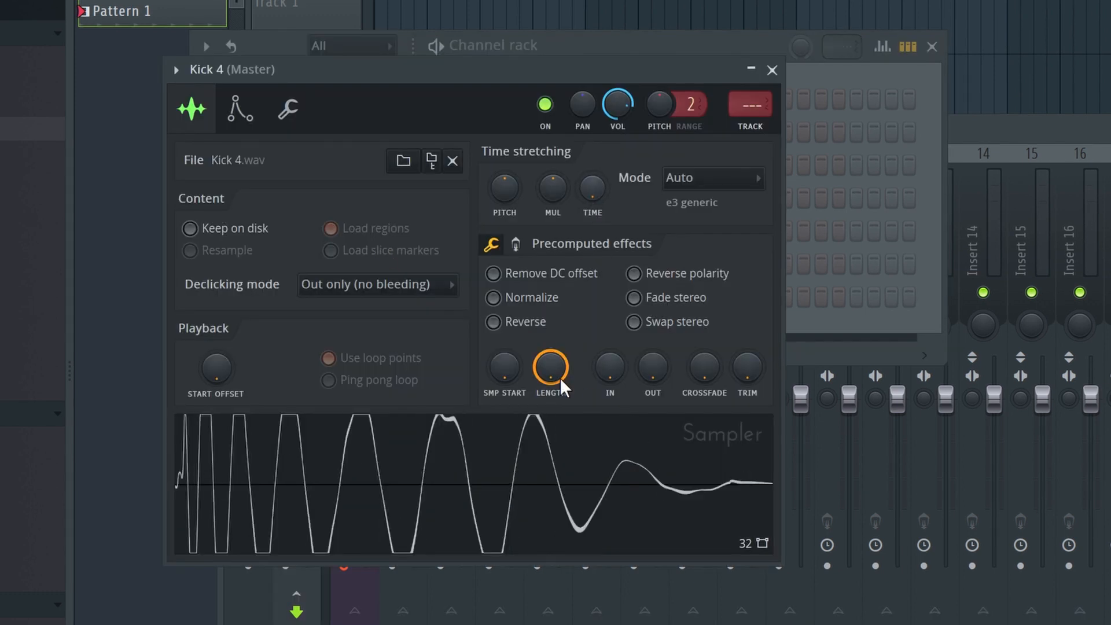
left_click(772, 70)
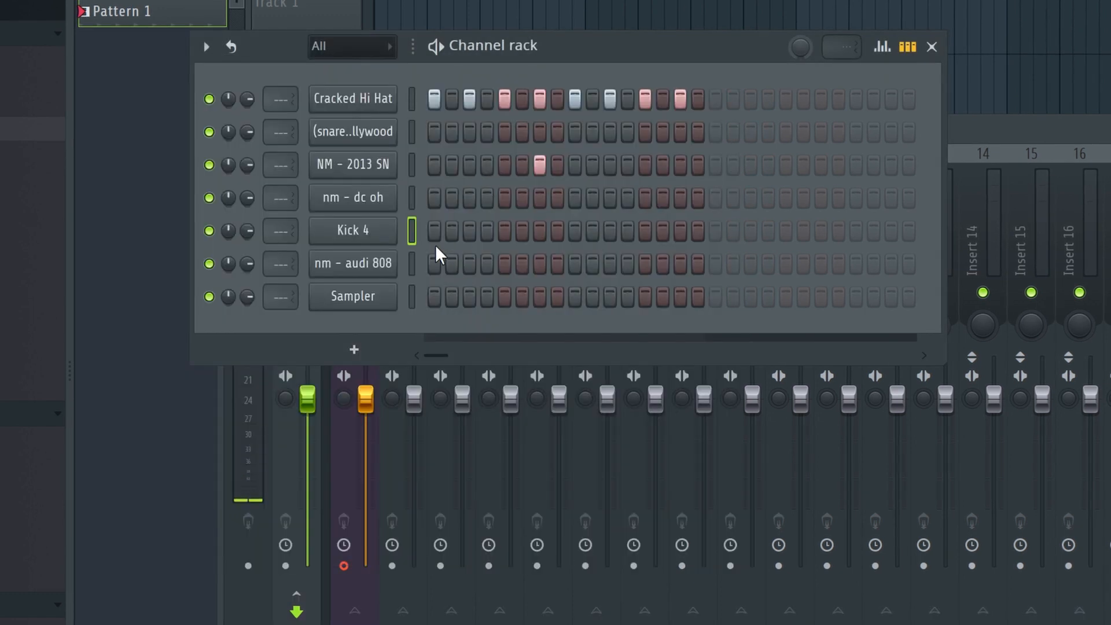
- Program Kick 4 hits on steps 1, 13 and 21 and NM - 2013 SN snare hits on steps 9 and 25
left_click(433, 230)
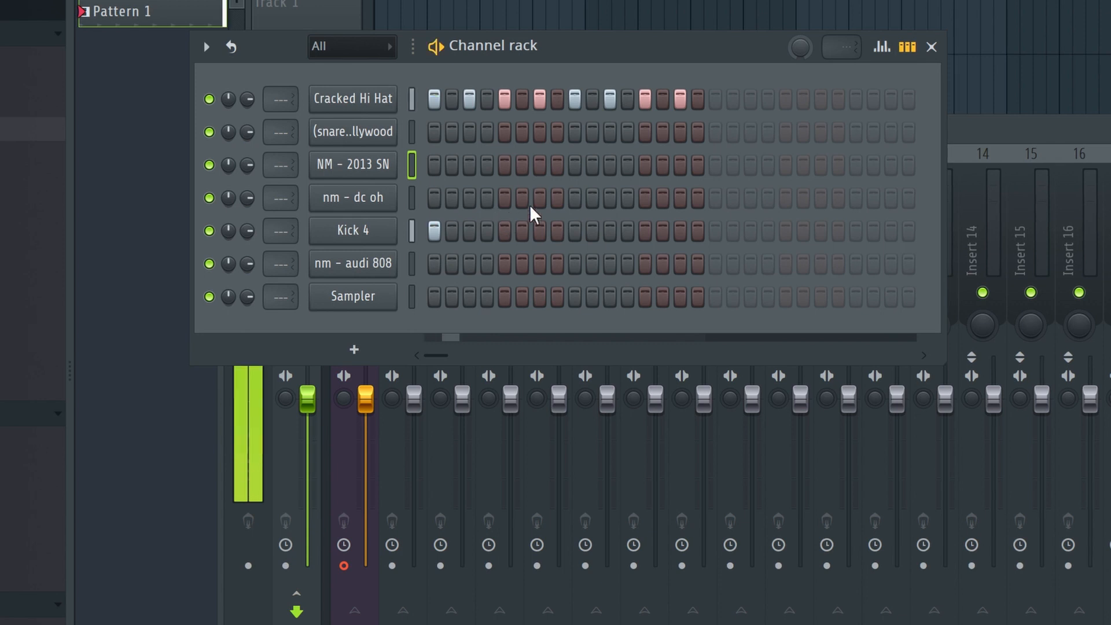
left_click(571, 166)
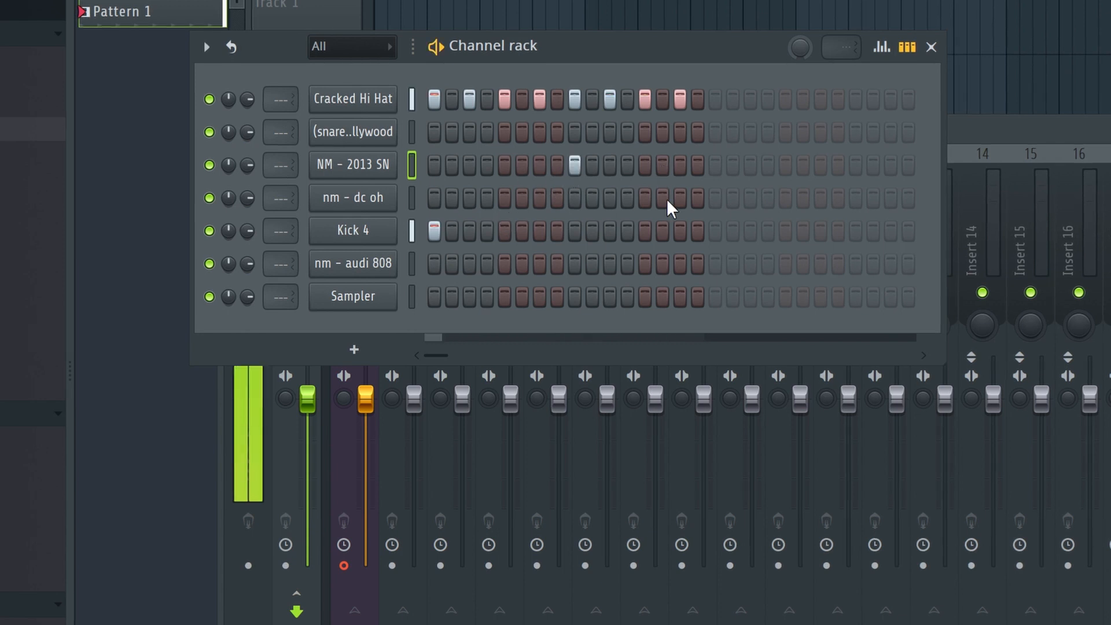
left_click(644, 232)
left_click(716, 232)
left_click(716, 231)
left_click(767, 231)
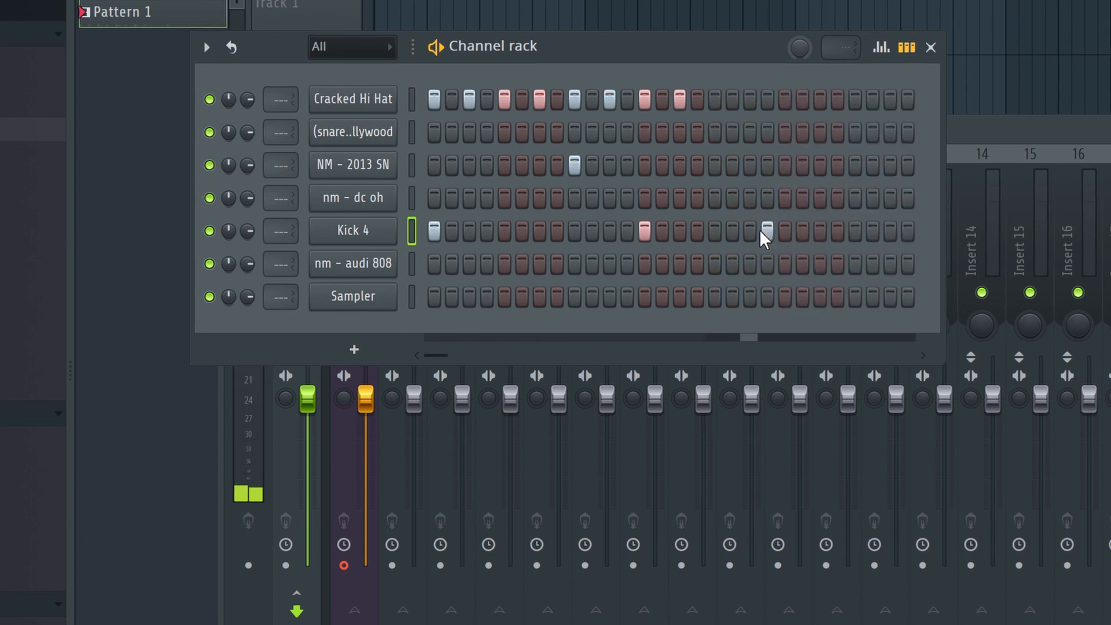
left_click(767, 232)
left_click(785, 231)
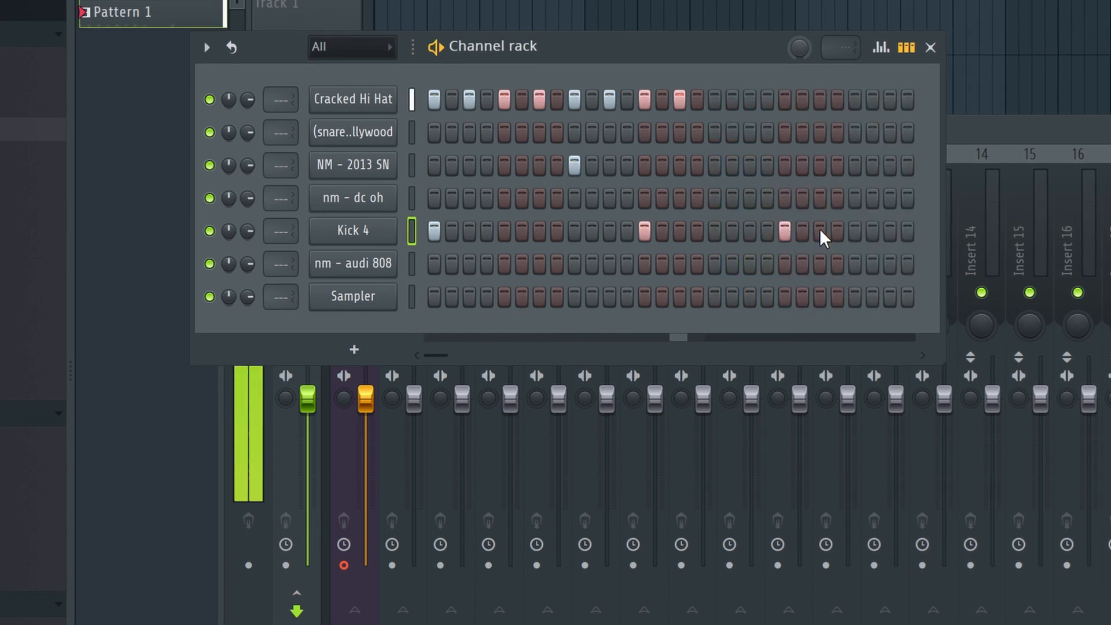
left_click(854, 165)
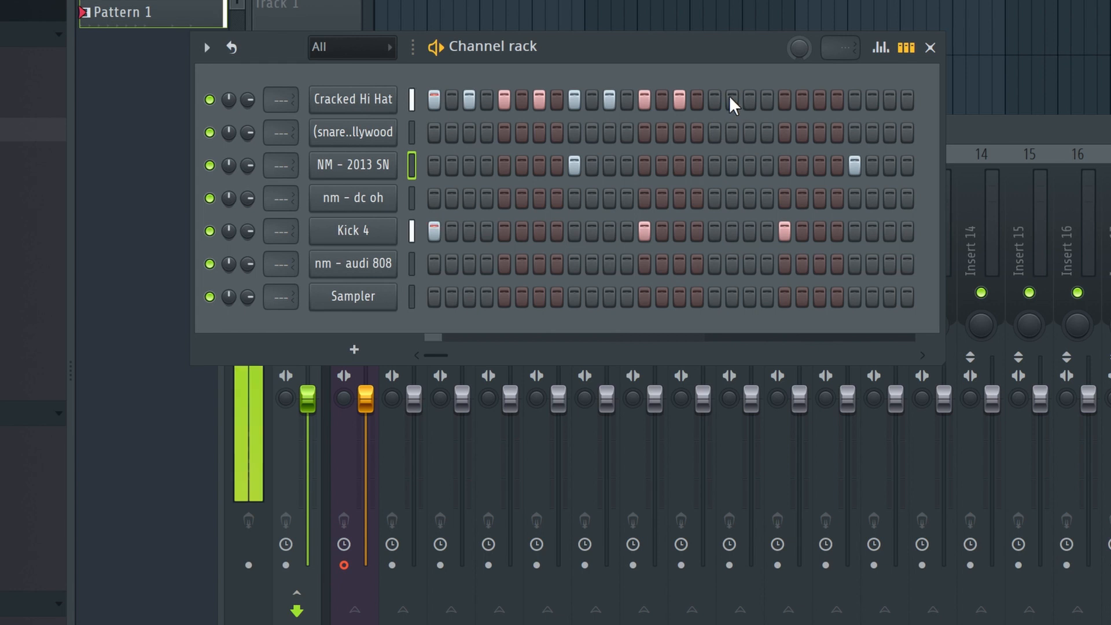
- Extend Cracked Hi Hat on every other step from 17 to 27 and place an nm - dc oh hit on step 7
left_click(750, 100)
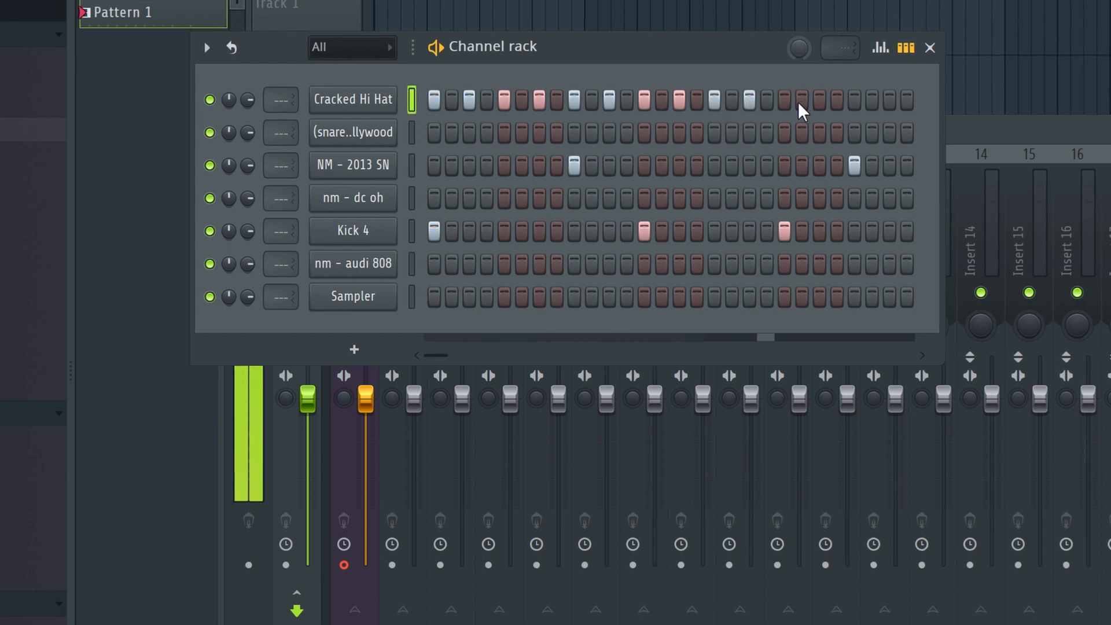
left_click(785, 99)
left_click(819, 99)
left_click(854, 100)
left_click(889, 99)
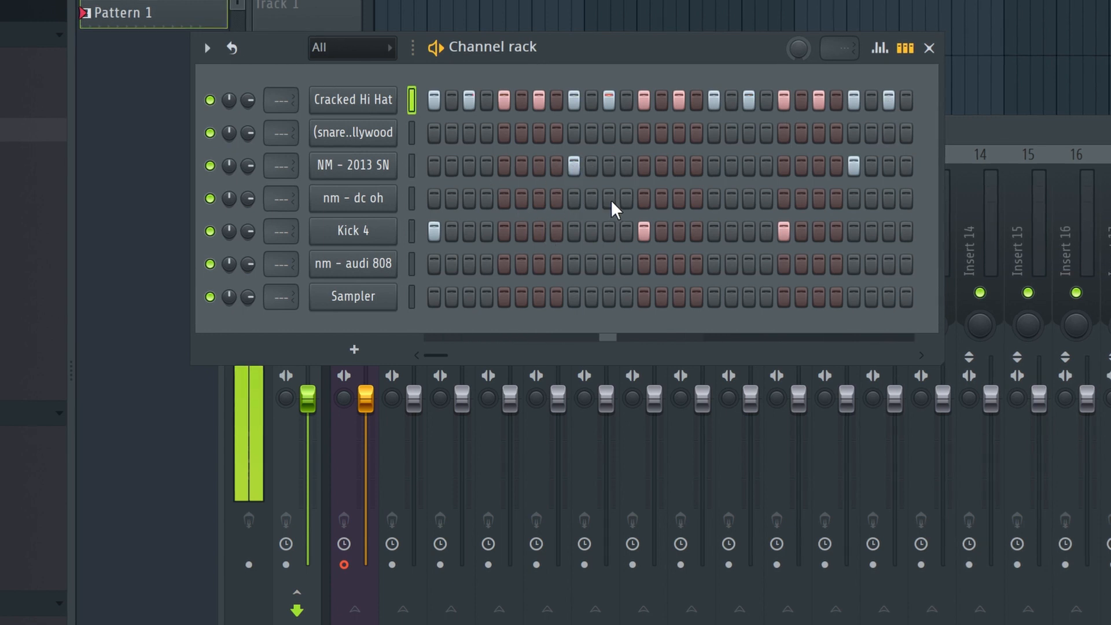
left_click(541, 200)
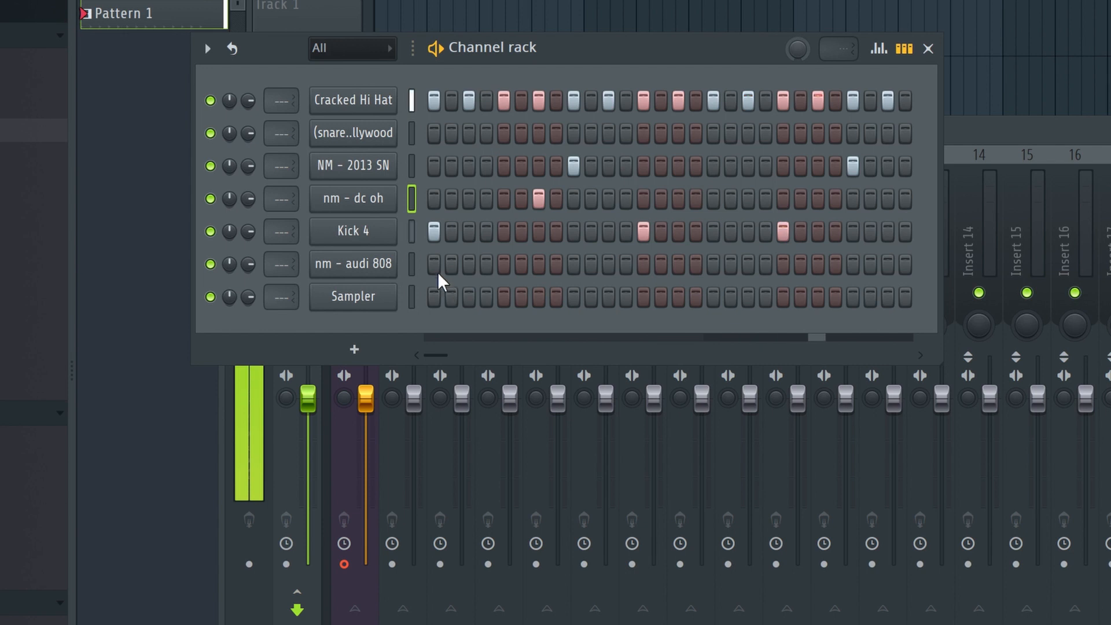
- Turn off Use loop points in the nm - audi 808 sampler settings
left_click(373, 268)
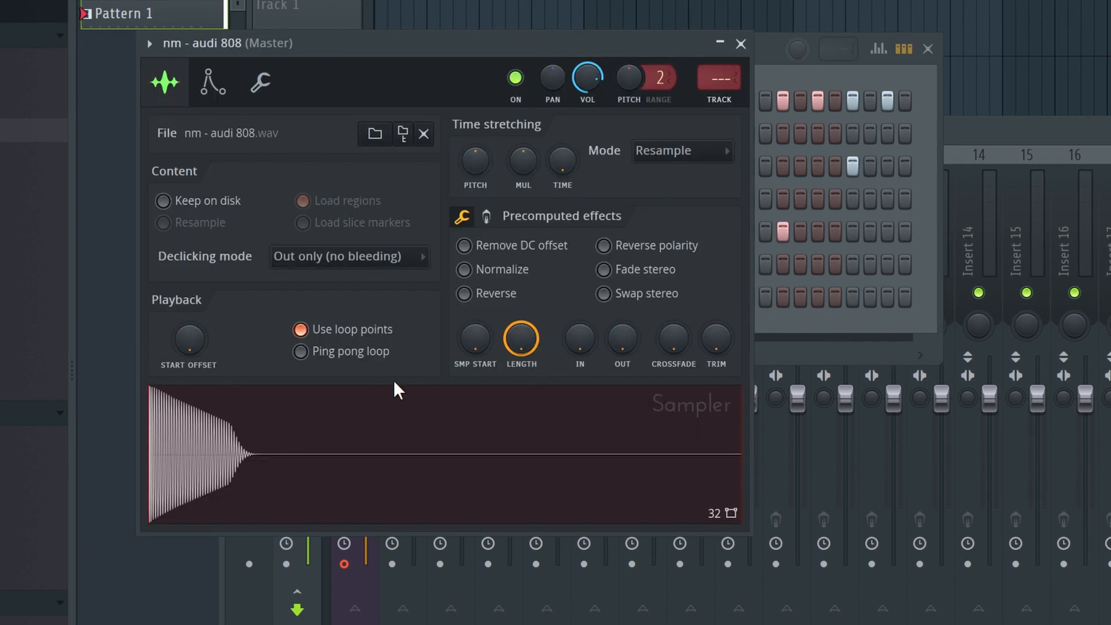
left_click(213, 85)
left_click(261, 85)
left_click(204, 97)
left_click(166, 84)
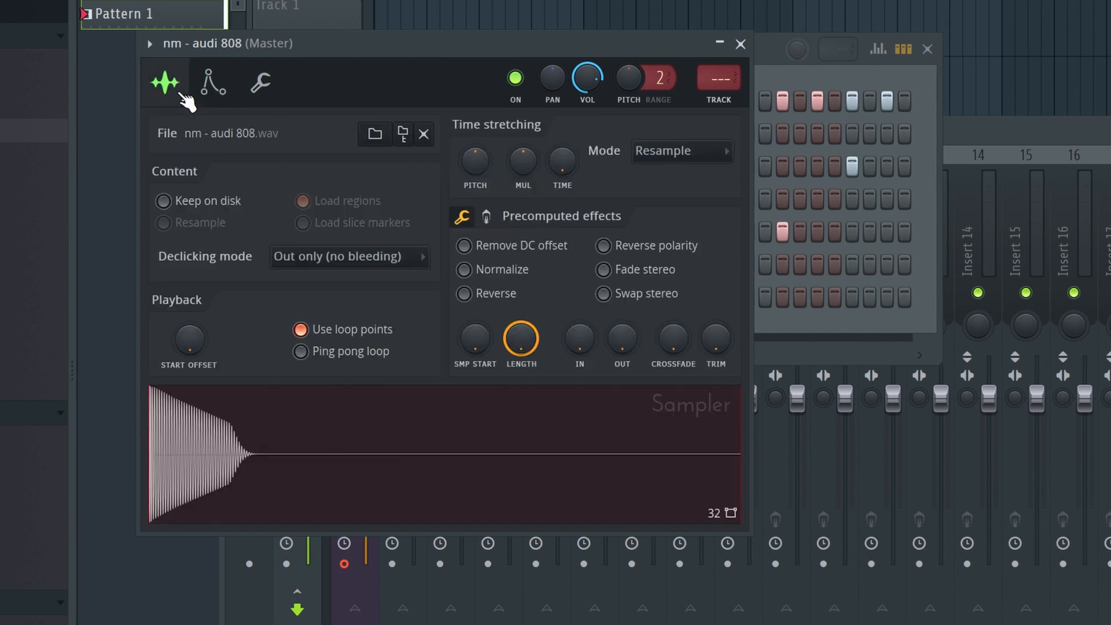
left_click(366, 329)
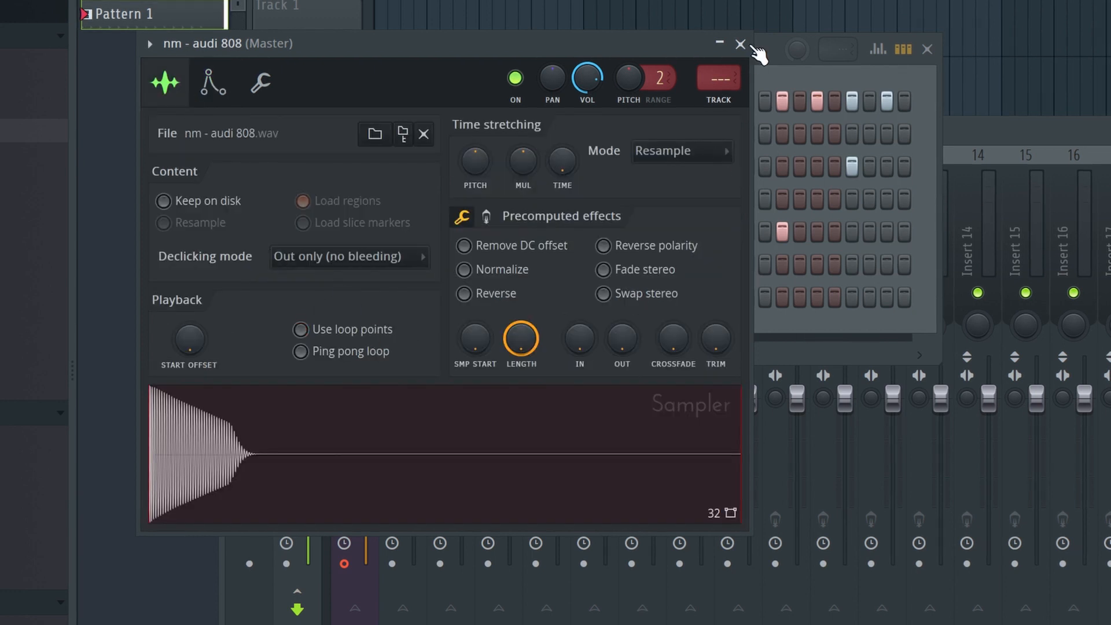
left_click(741, 45)
- Program nm - audi 808 hits on steps 1, 13 and 21 to match the kick
left_click(435, 267)
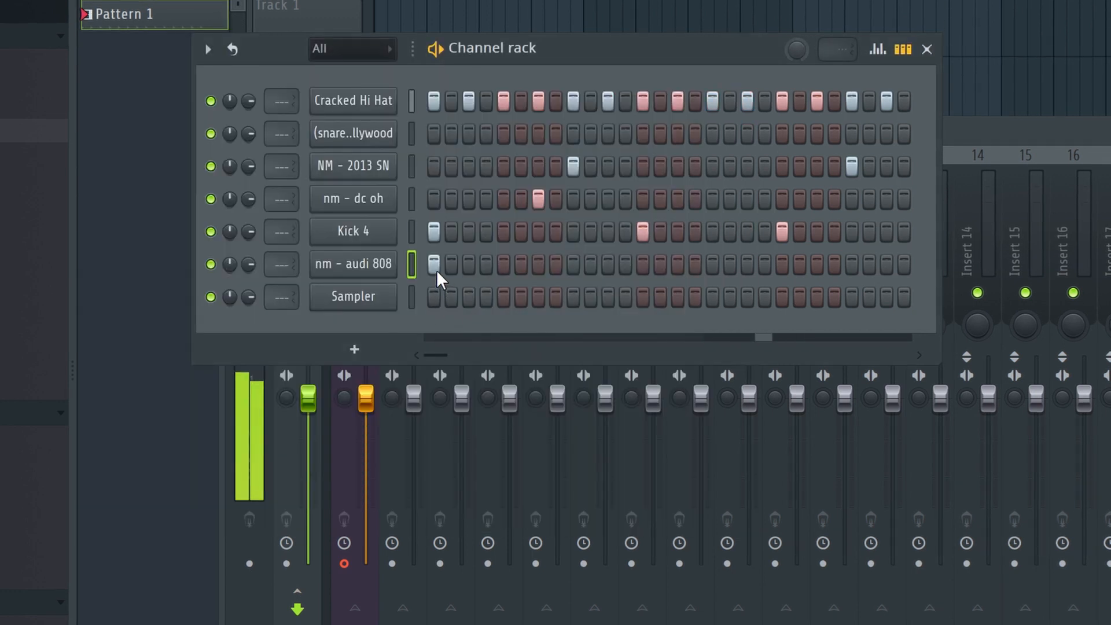
left_click(642, 265)
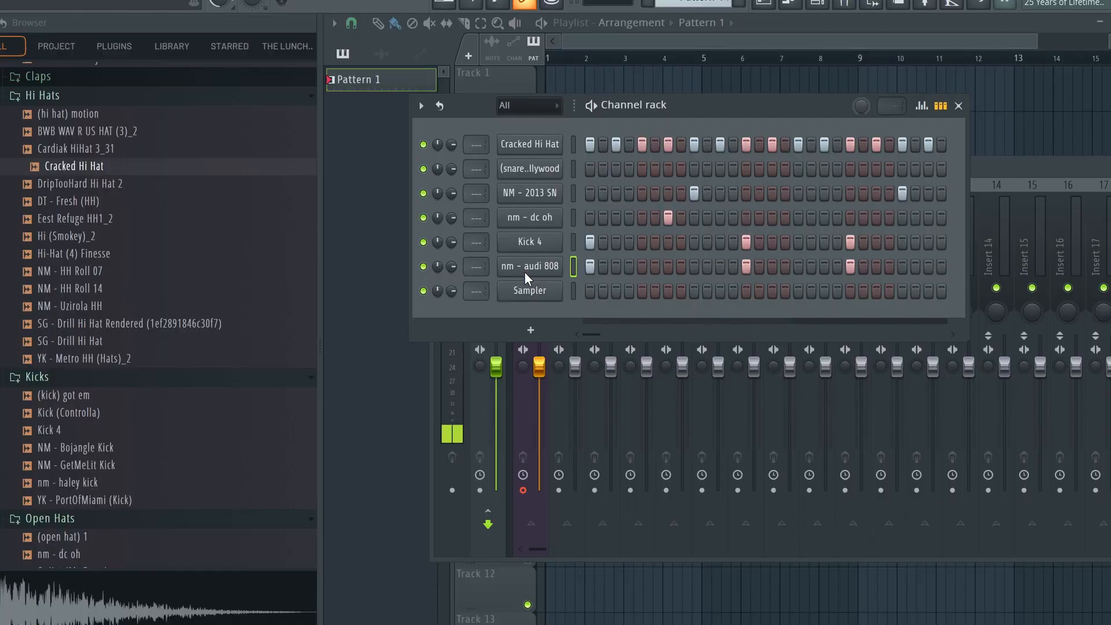
- Set the nm - audi 808 sampler's root note to C2
left_click(525, 272)
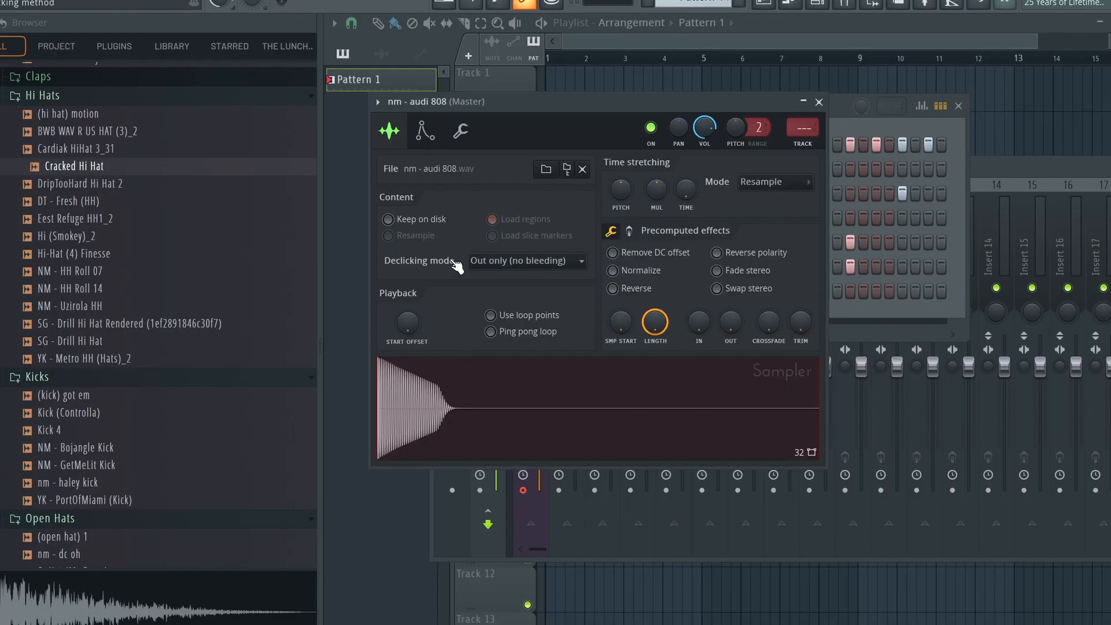
left_click(425, 130)
scroll(431, 435, "up", 3)
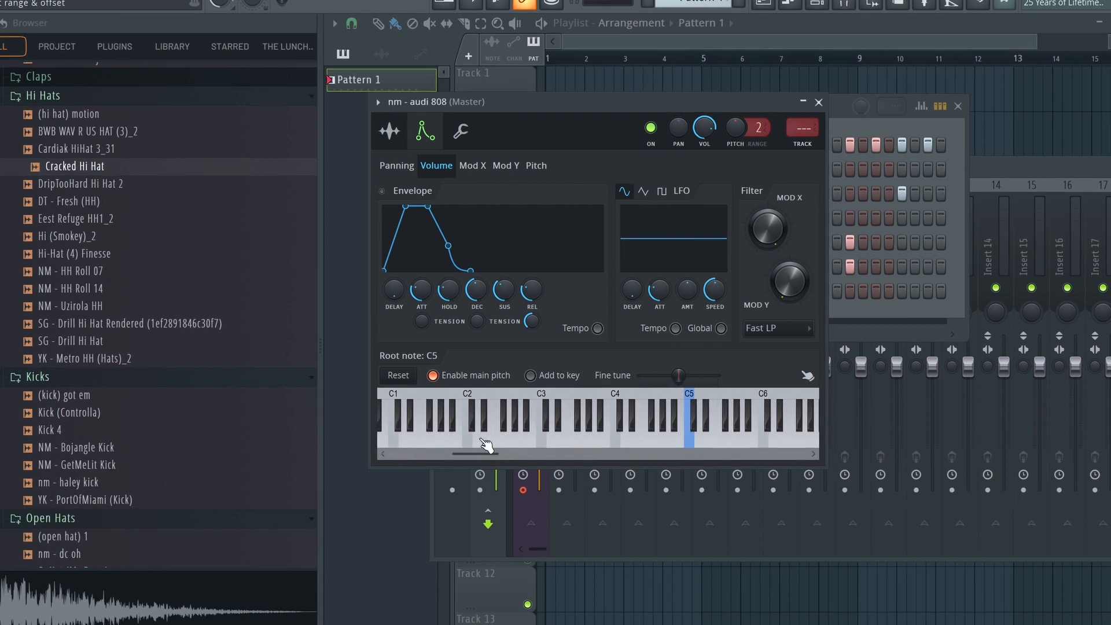
left_click(470, 443)
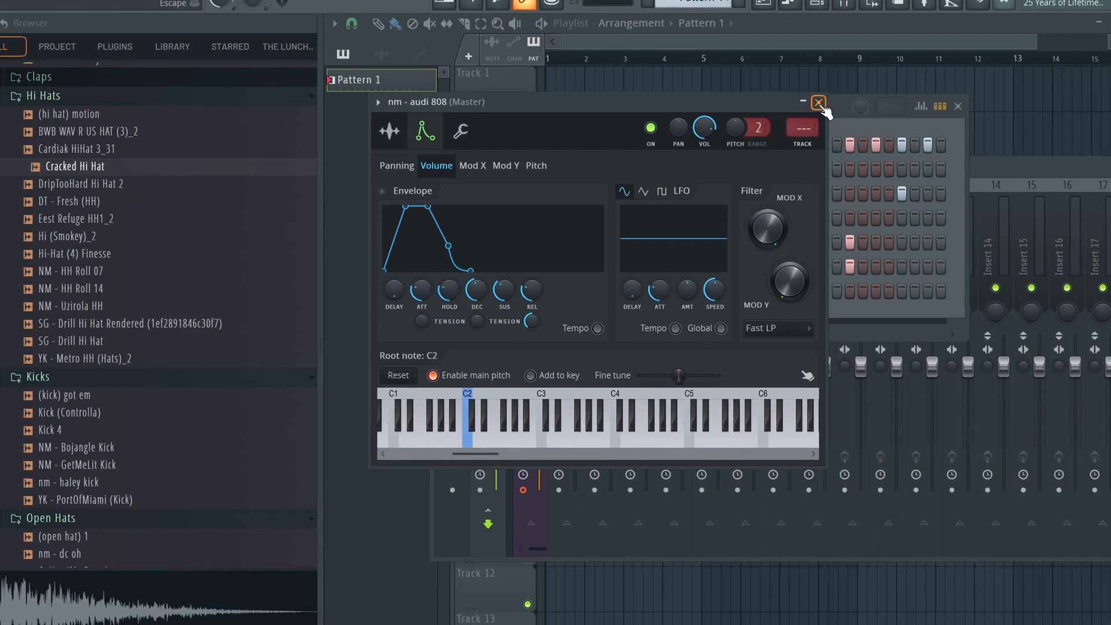
left_click(819, 104)
- Open the nm - audi 808 channel's piano roll and place a C2 note at the start of bar 1
right_click(553, 266)
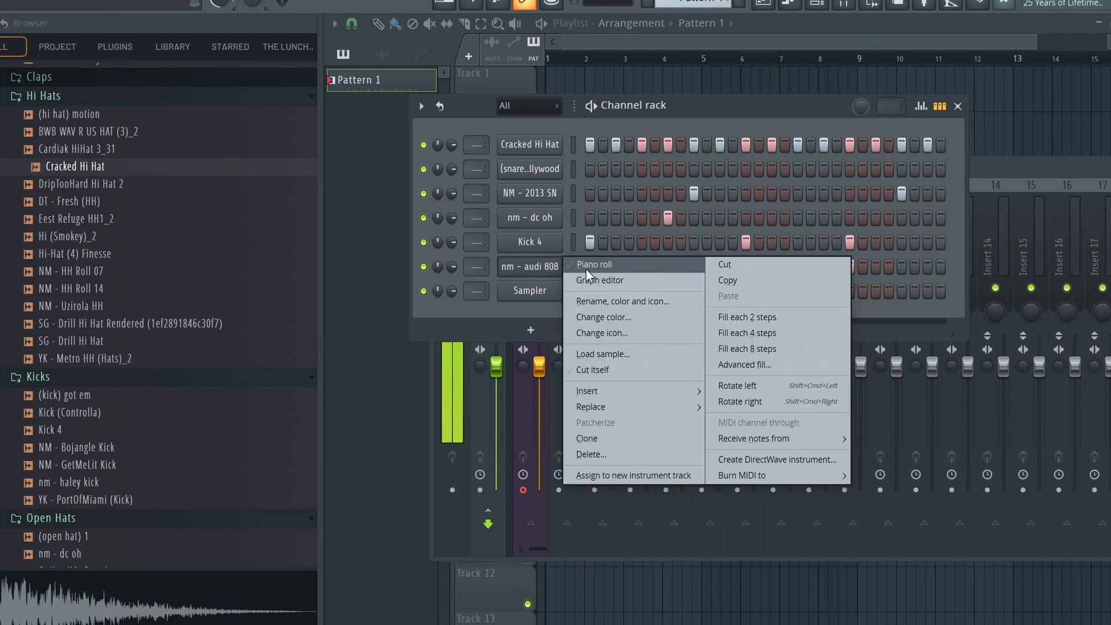
left_click(527, 270)
right_click(529, 272)
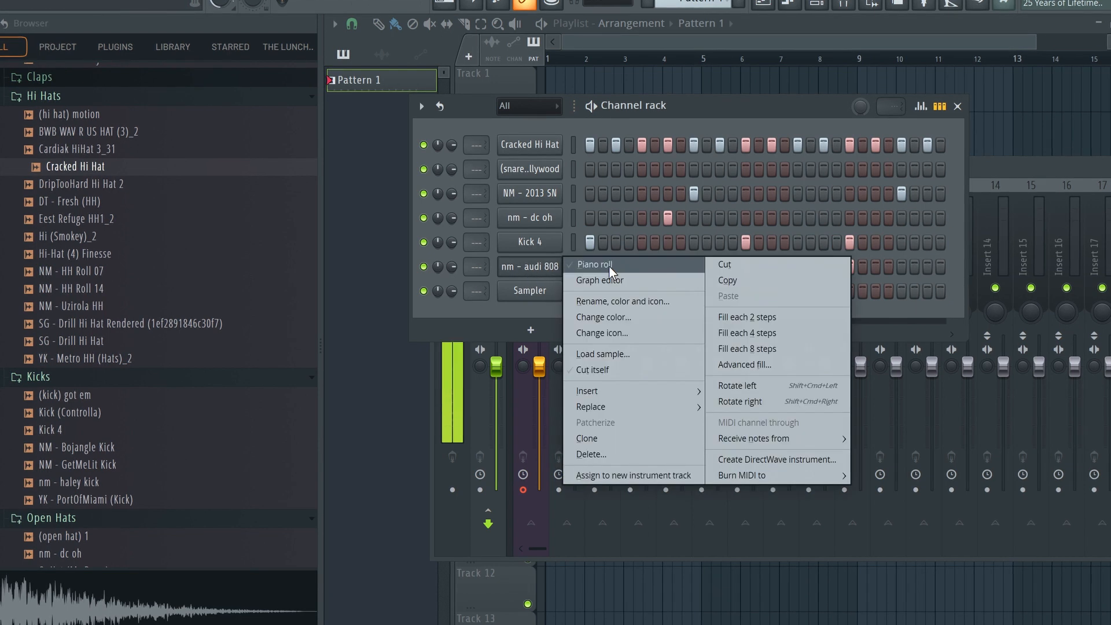
left_click(609, 266)
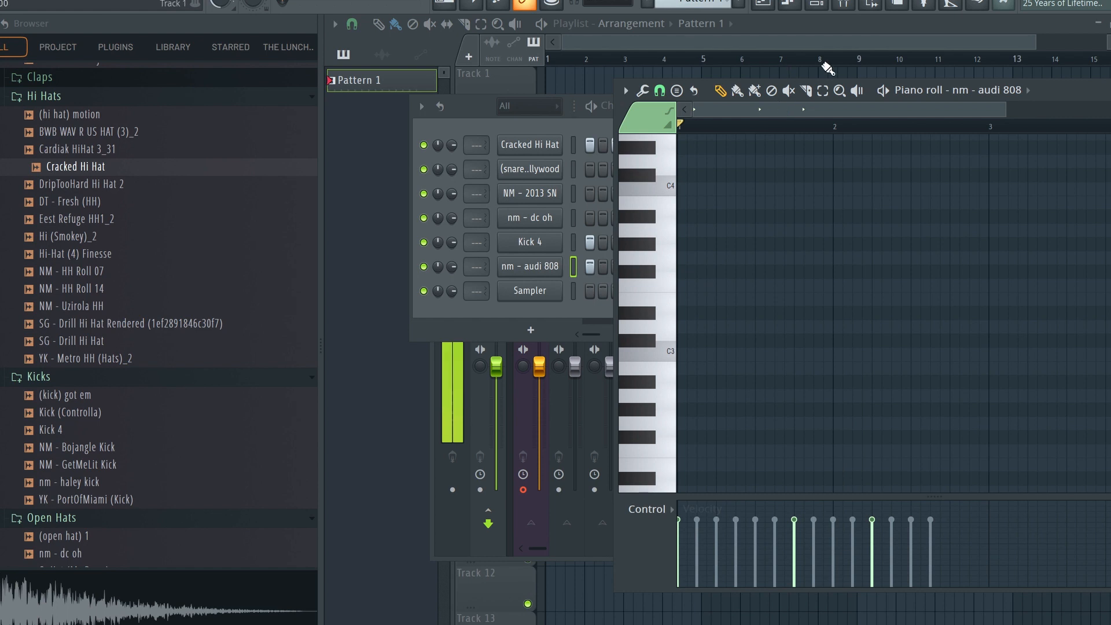
scroll(640, 335, "down", 5)
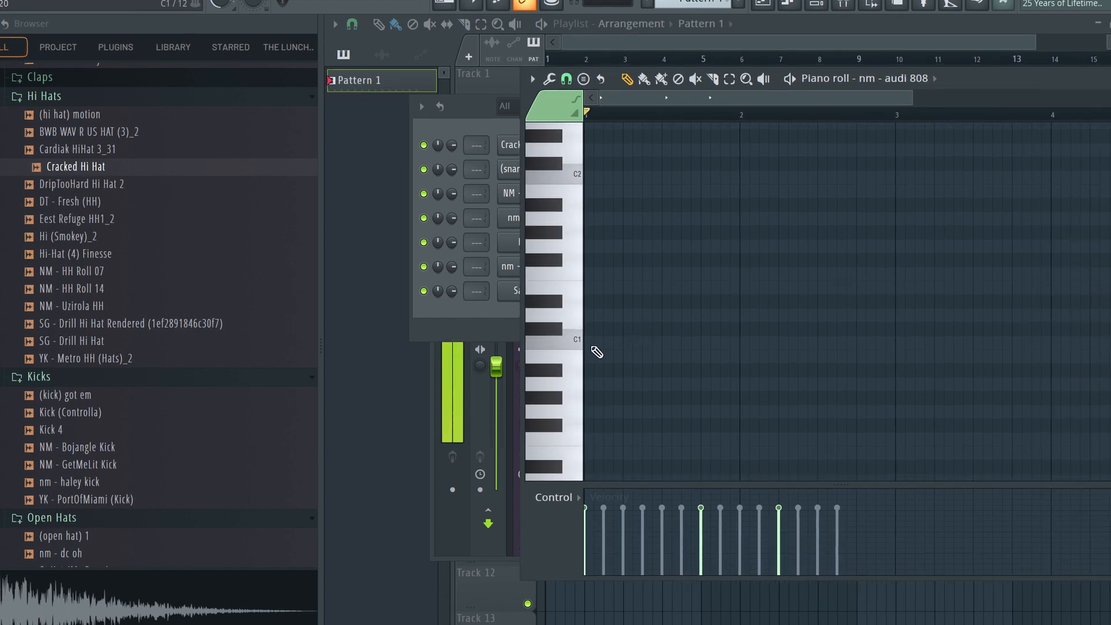
scroll(585, 223, "up", 2)
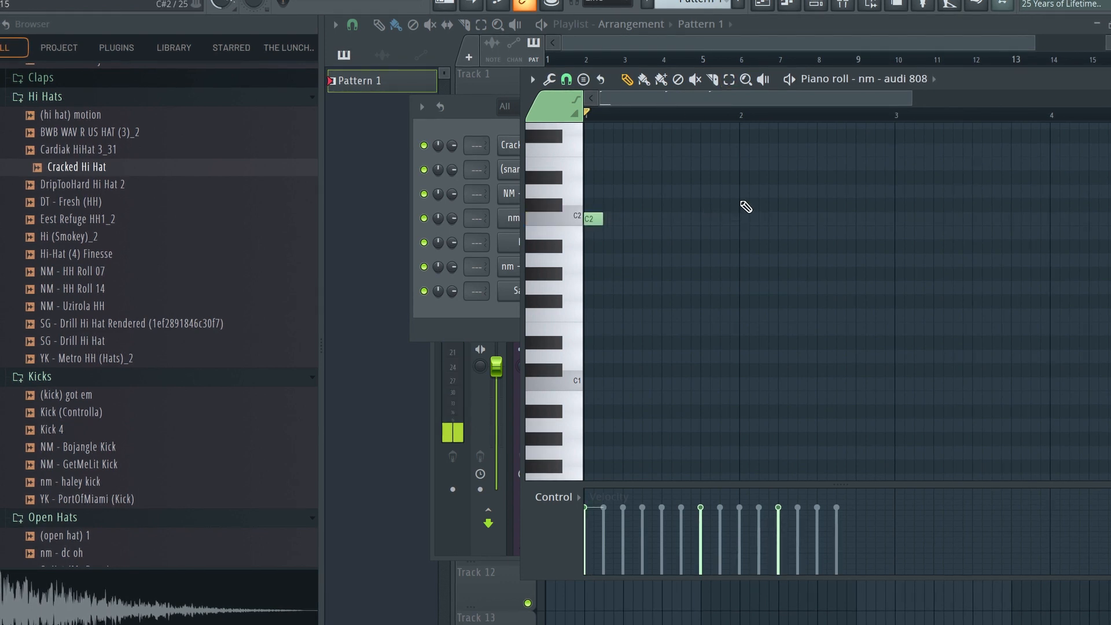
- Place a C#2 note at the start of bar 2 and set the piano roll's snap to Main
left_click(741, 192)
left_click_drag(737, 194, 740, 206)
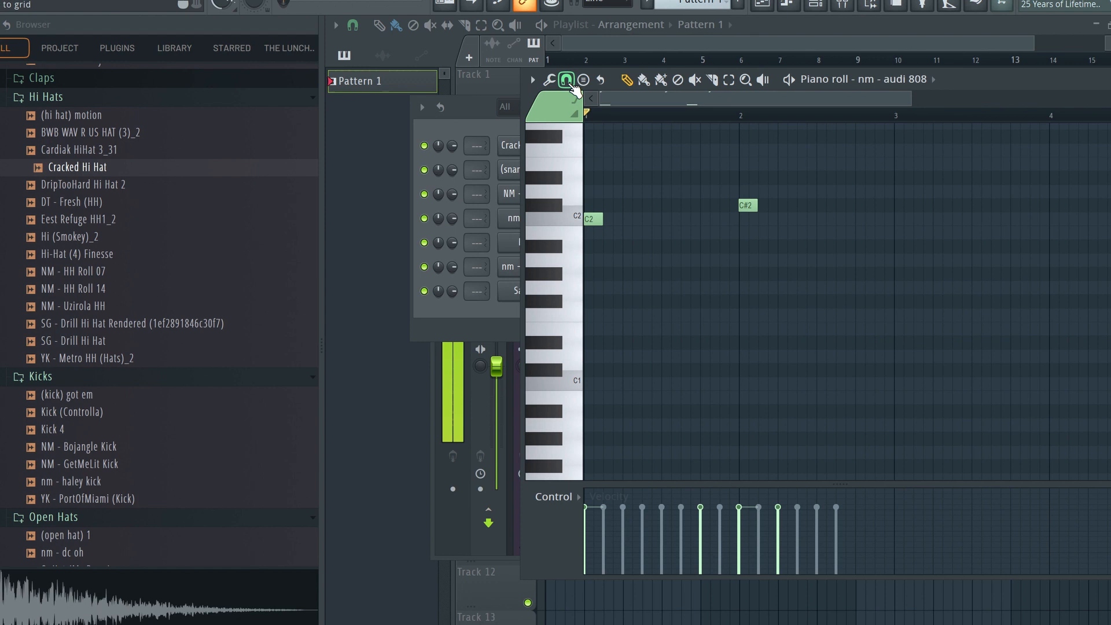
left_click(570, 82)
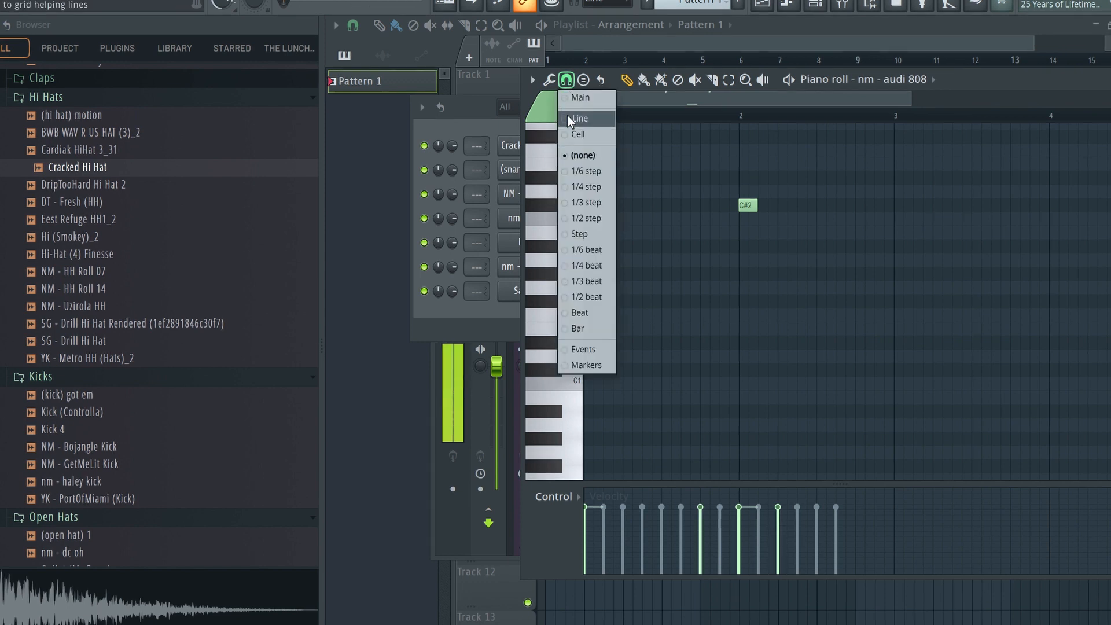
left_click(561, 95)
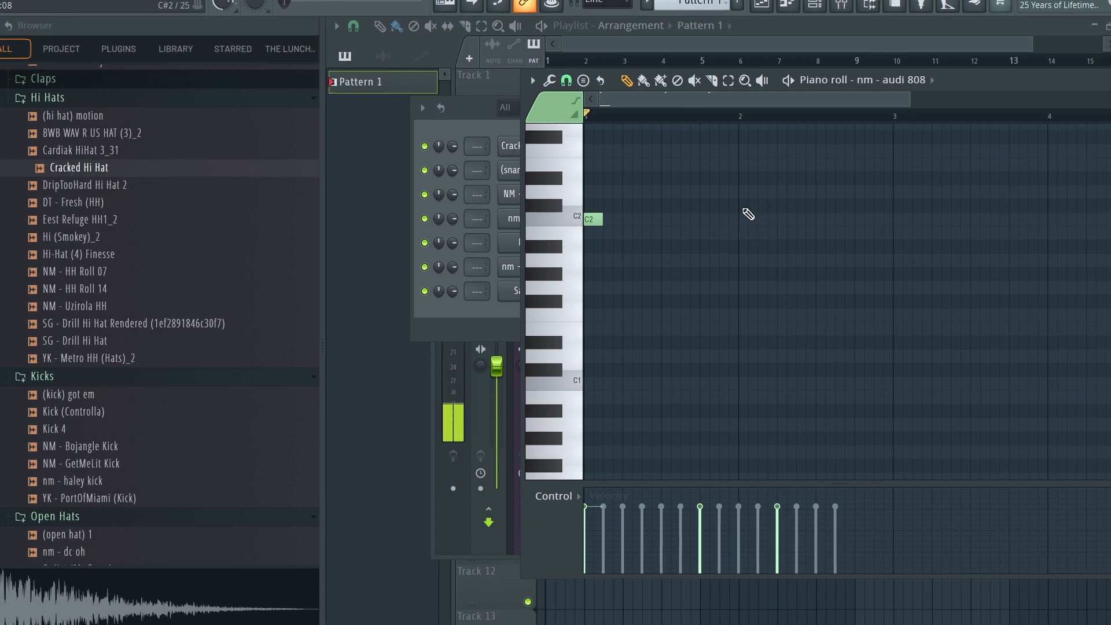
key("space")
key("space")
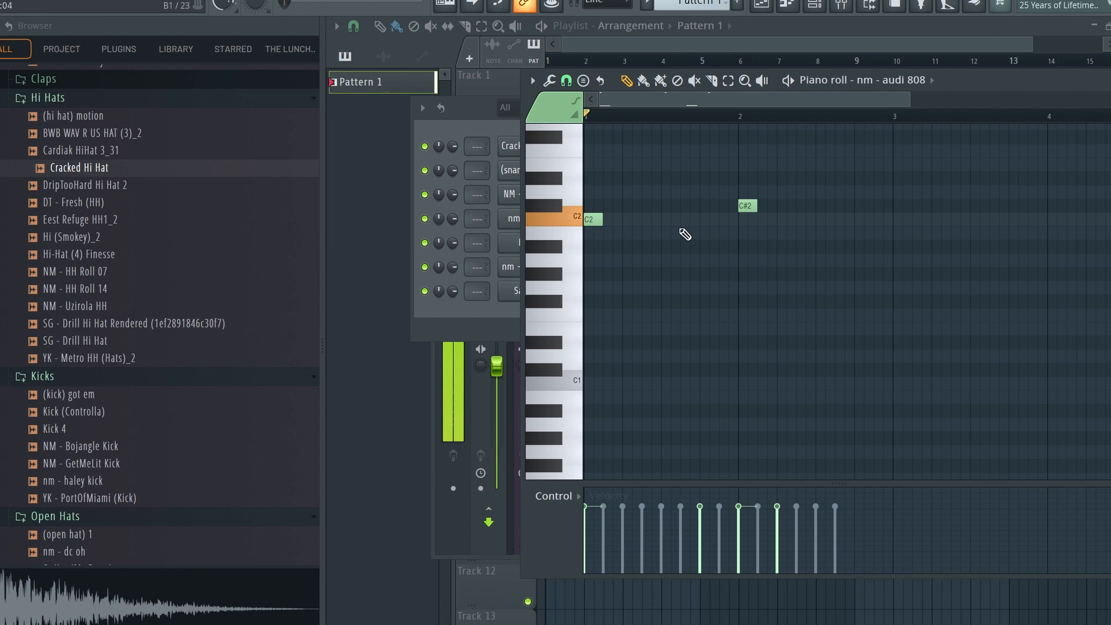
- Delete the original C5 hits from the nm - audi 808 piano roll and play the pattern
scroll(636, 224, "up", 8)
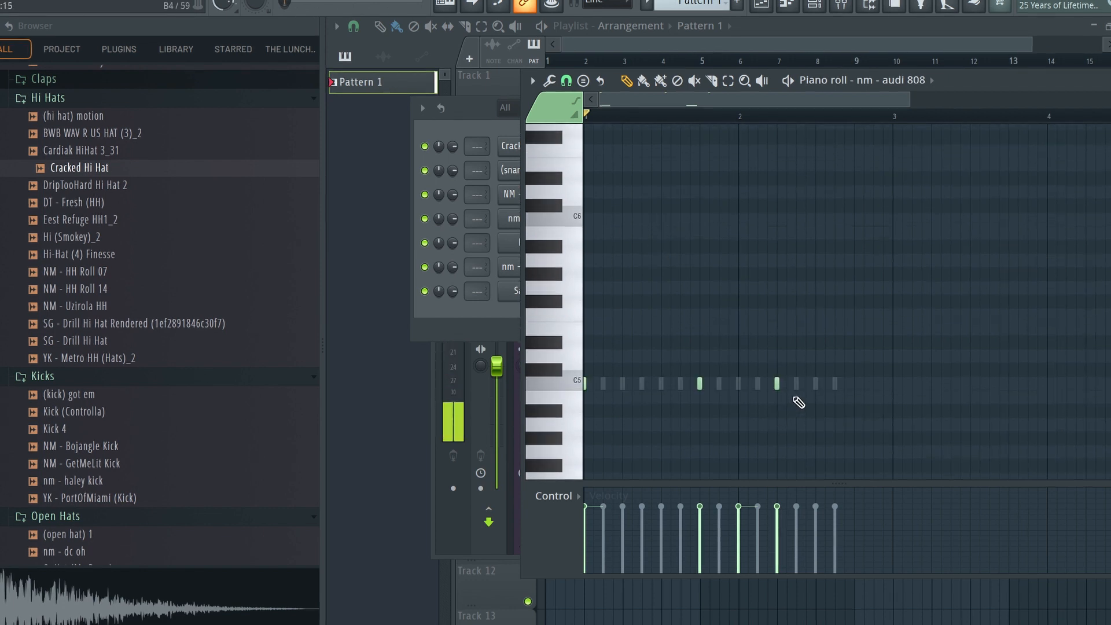
scroll(682, 427, "down", 8)
key("space")
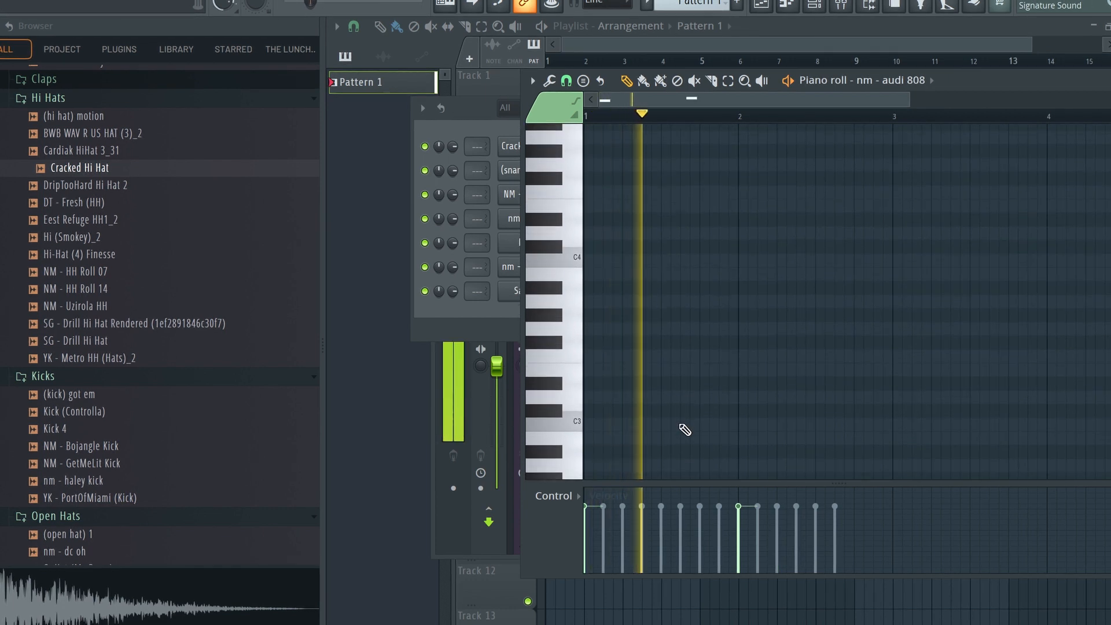
key("space")
- Replace the C#2 note at bar 2 with a C#2 on step 13 and D#2 notes on steps 21 and 29
left_click(700, 397)
left_click_drag(700, 402, 701, 416)
key("space")
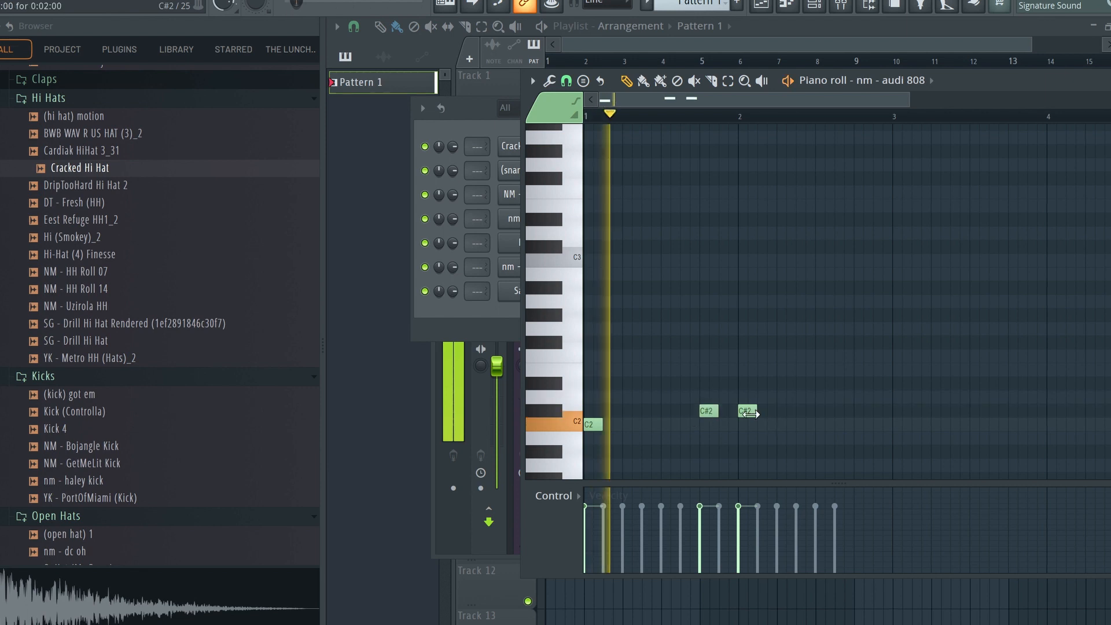
right_click(747, 410)
left_click(781, 383)
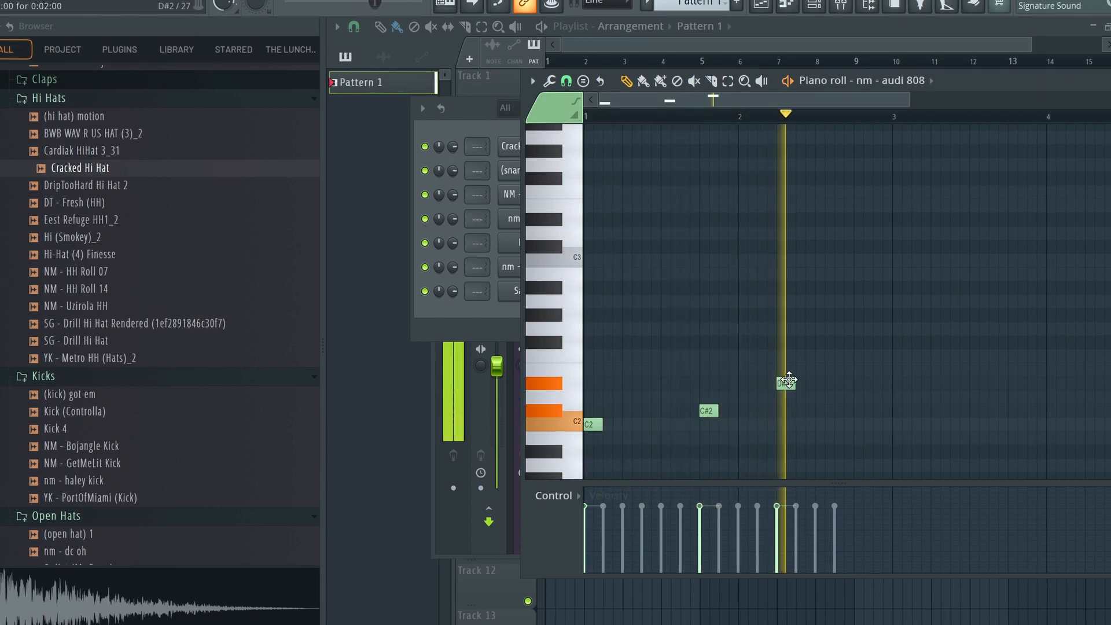
left_click(856, 385)
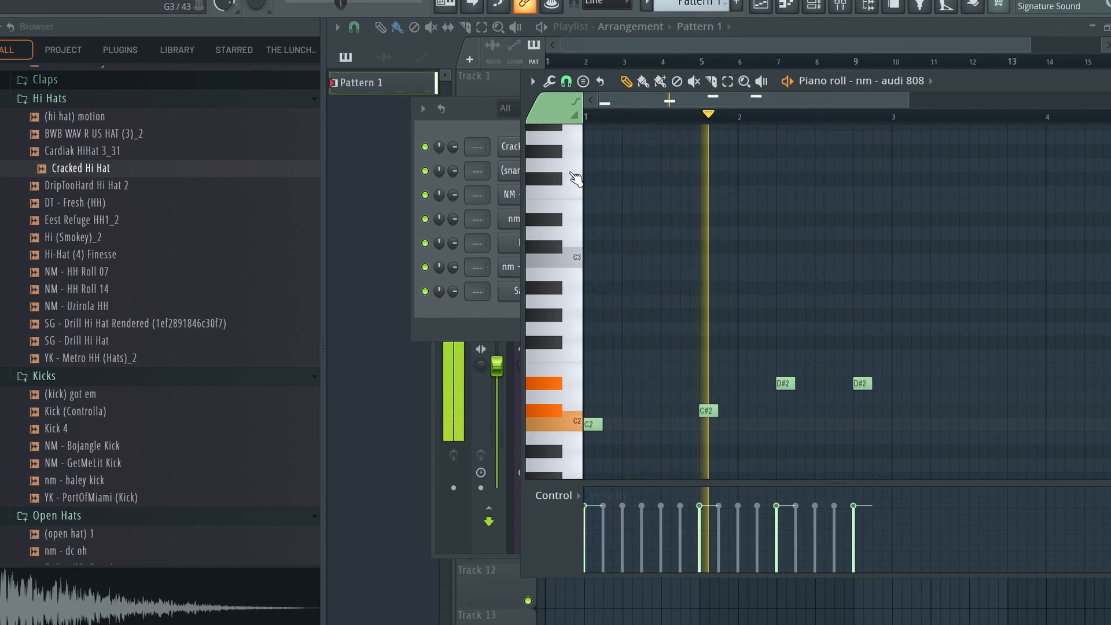
- Bring up the channel rack and toggle the Cut itself option of the nm - audi 808 channel
left_click(462, 120)
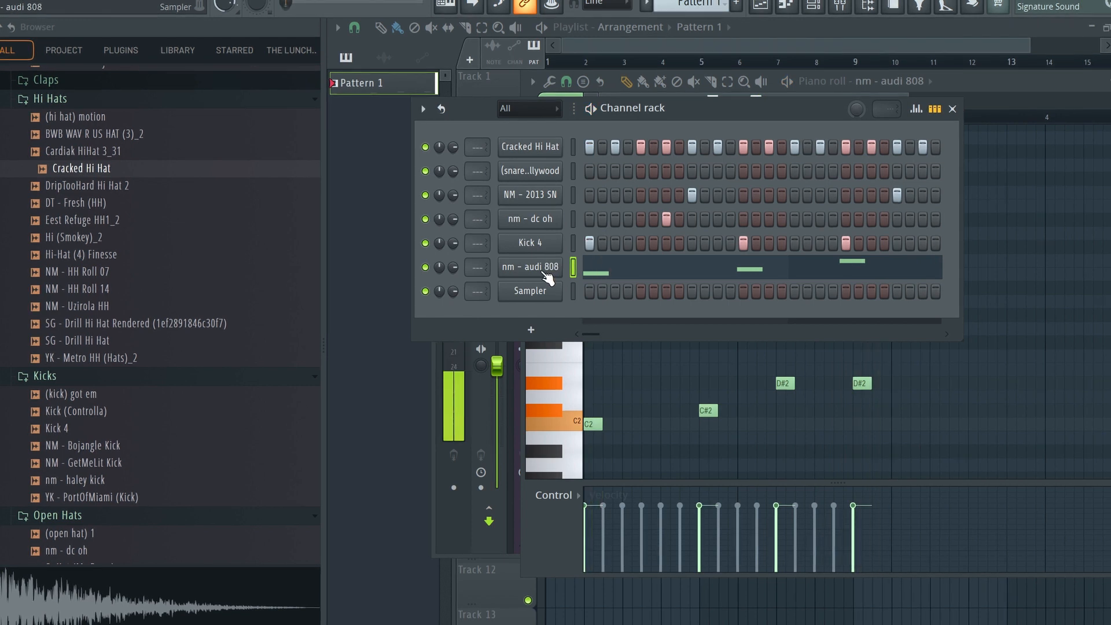
right_click(543, 271)
mouse_move(646, 388)
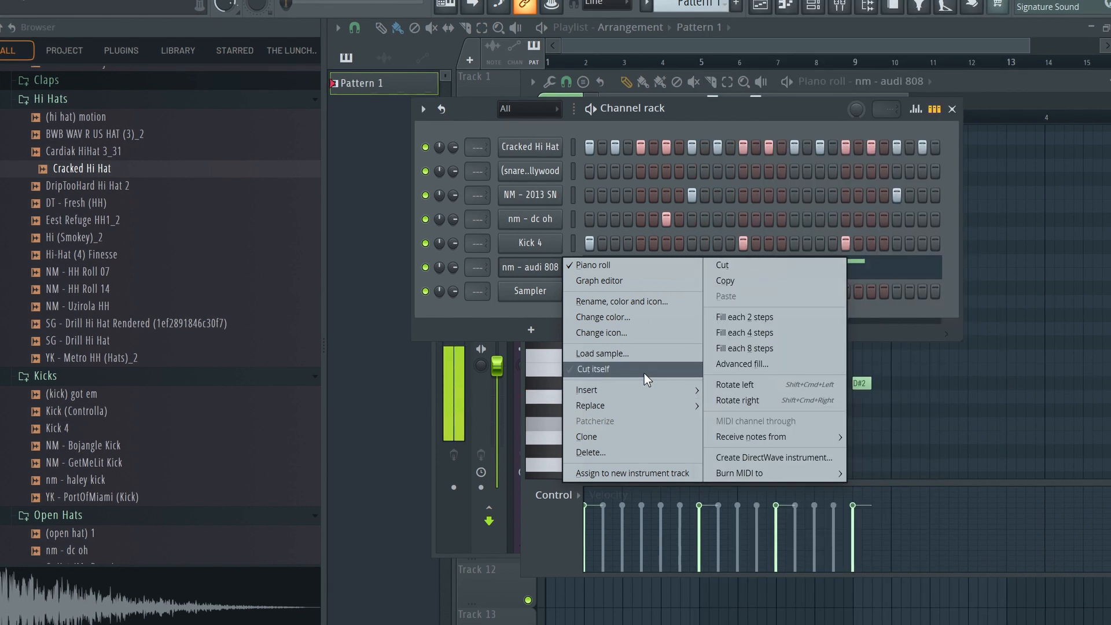
left_click(644, 373)
right_click(514, 272)
left_click(613, 371)
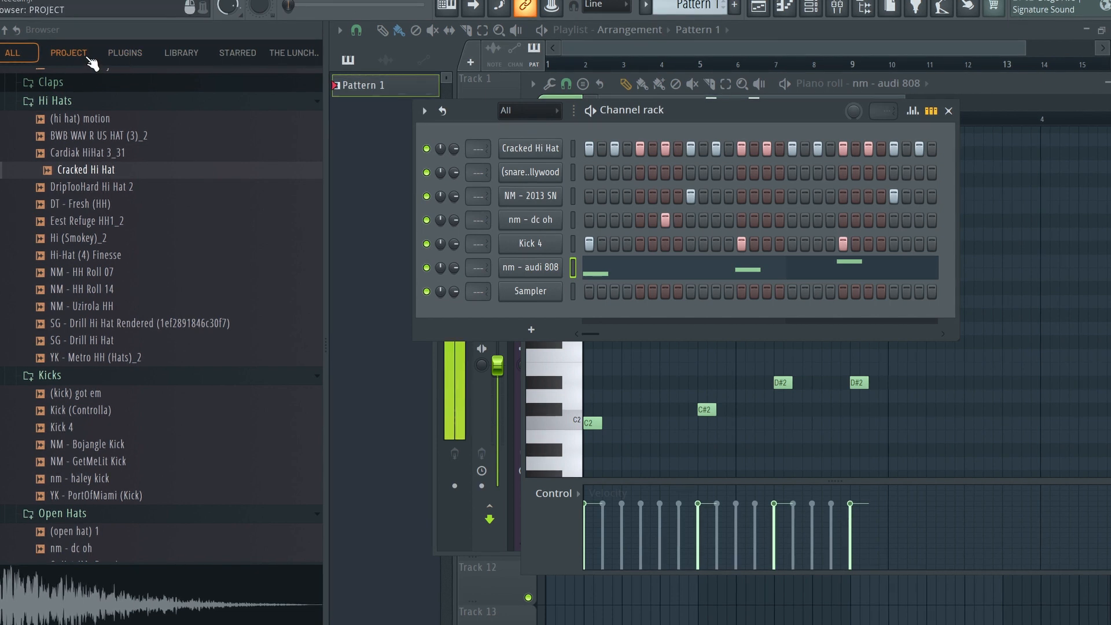
- Examine the generator plugins in the plugin database, including those listed as installed
left_click(147, 60)
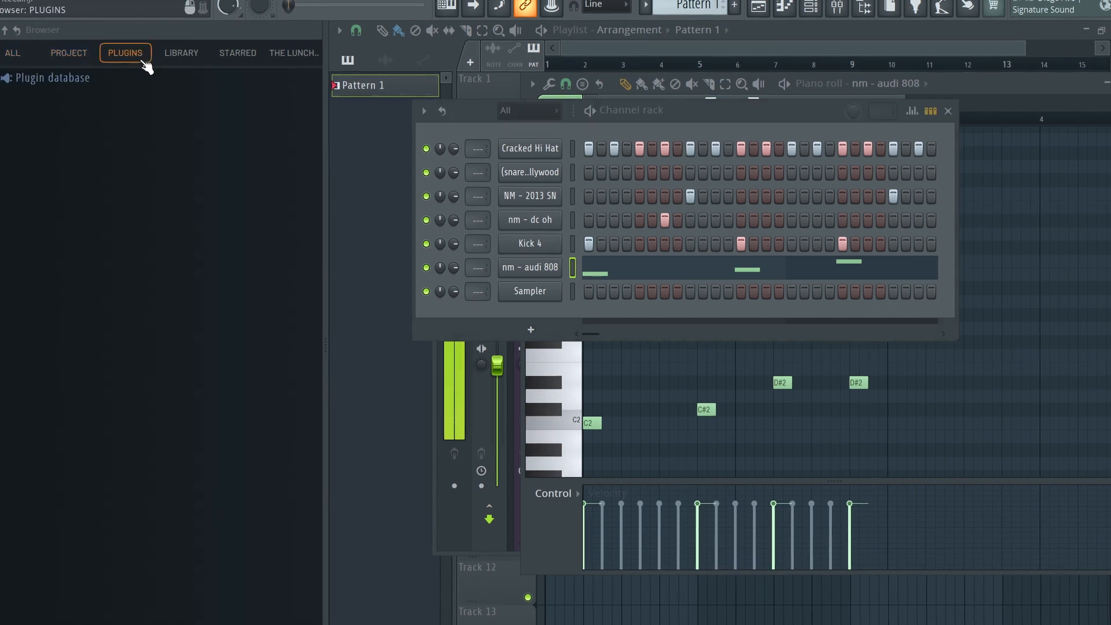
left_click(81, 80)
left_click(75, 118)
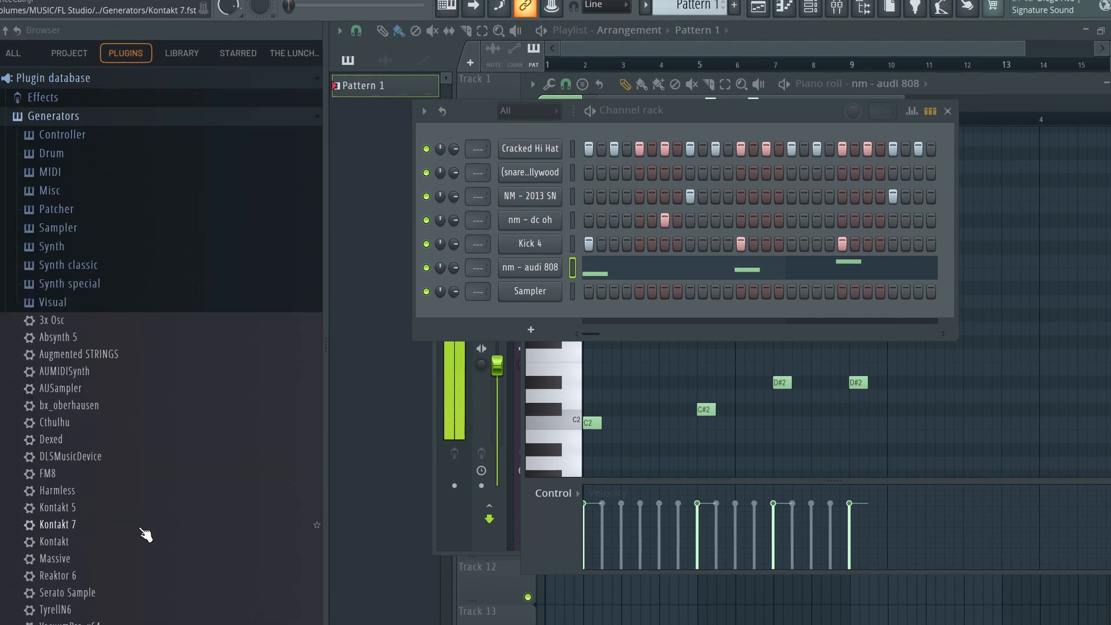
scroll(144, 531, "down", 1)
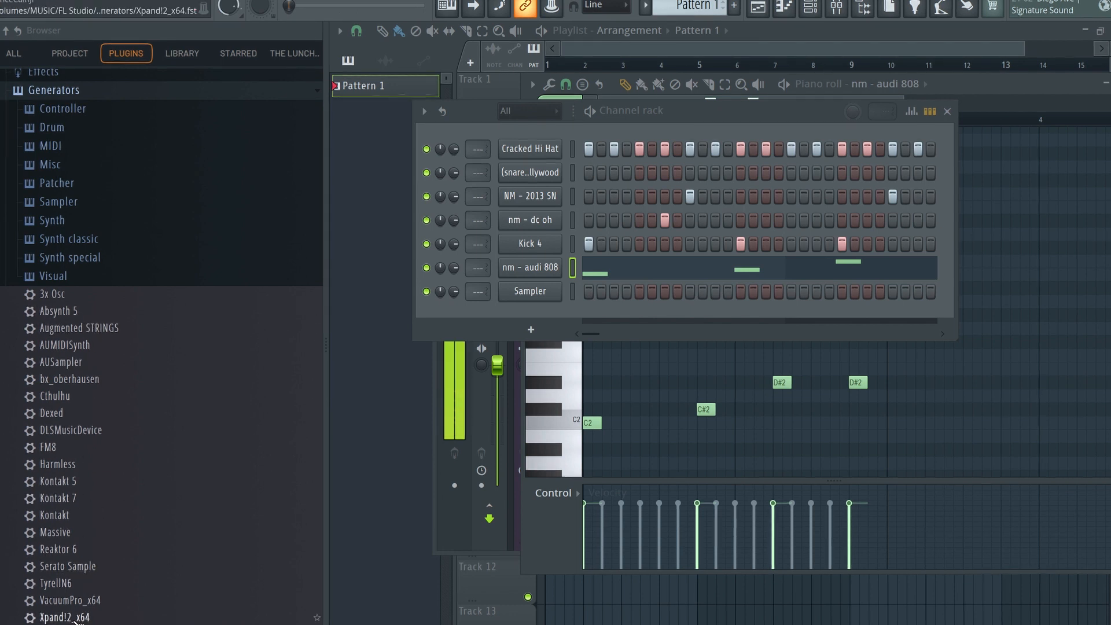
scroll(79, 619, "down", 2)
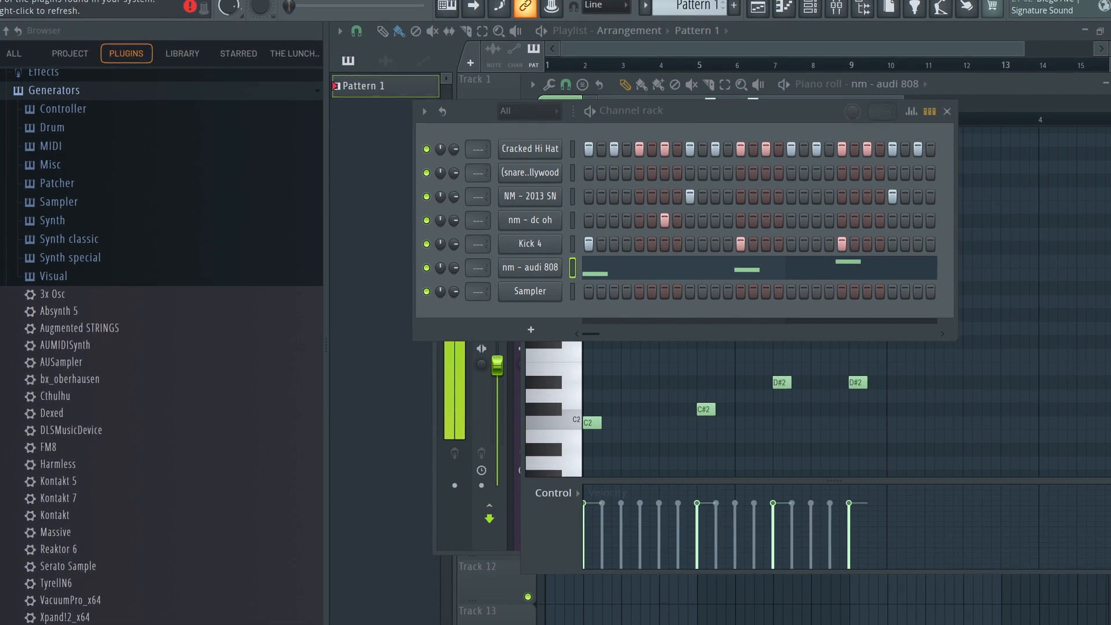
scroll(93, 621, "down", 5)
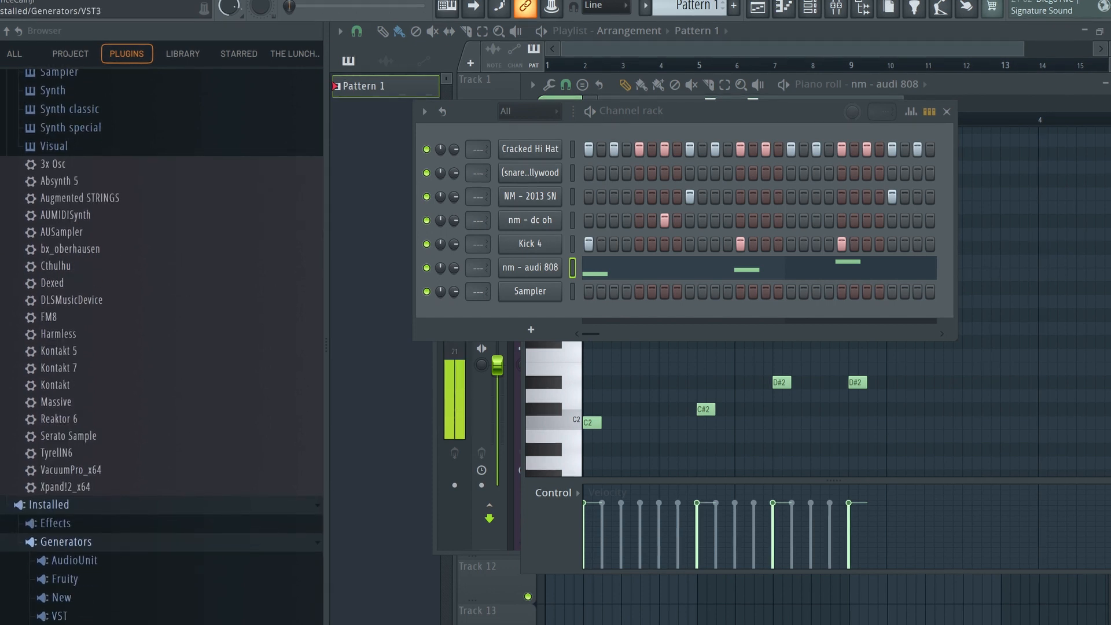
scroll(87, 618, "down", 4)
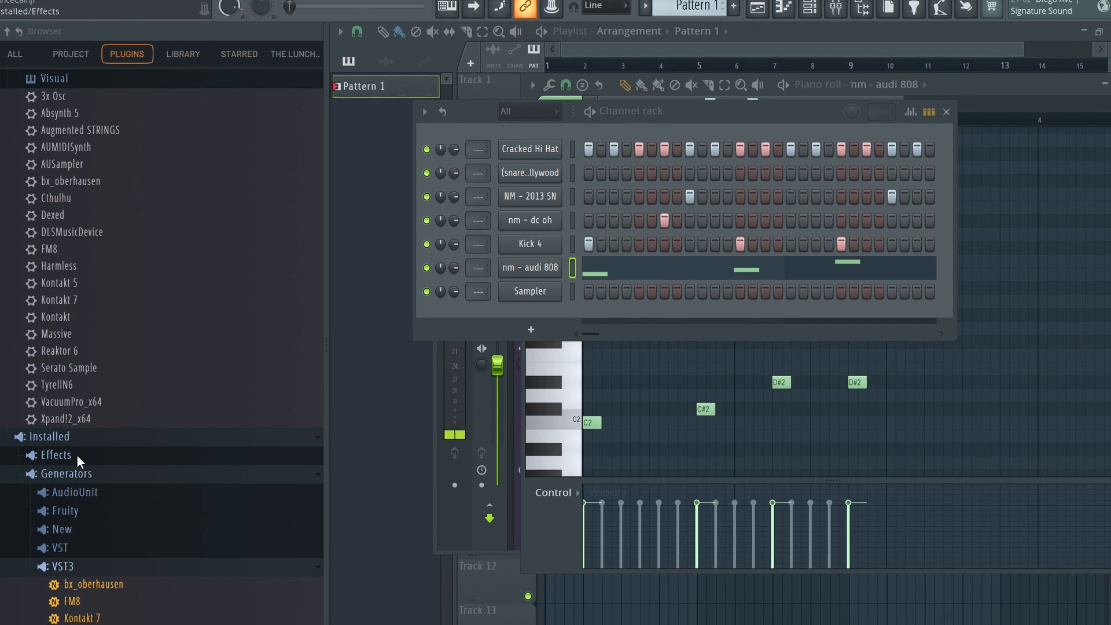
- Browse the installed Fruity generators and add FLEX to the channel rack as a new instrument
left_click(99, 511)
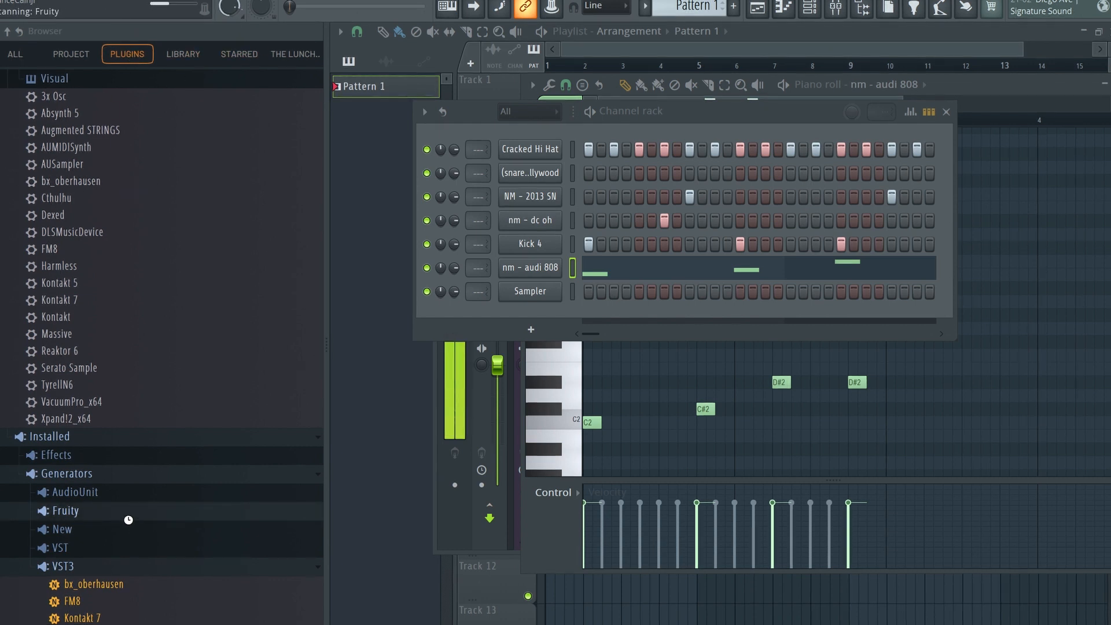
scroll(105, 527, "down", 10)
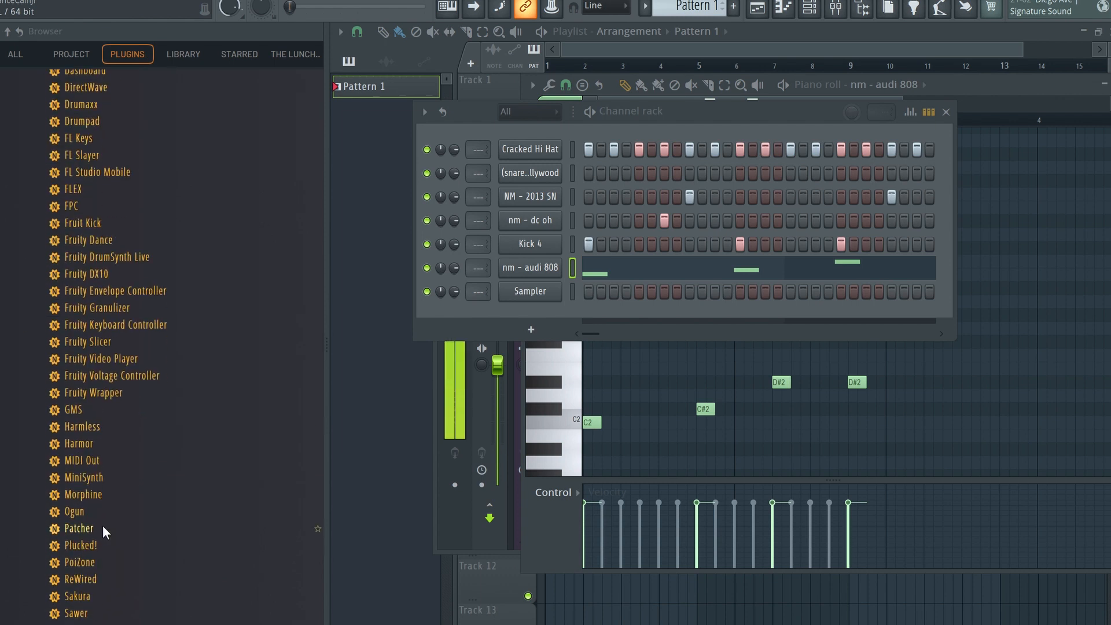
scroll(98, 149, "up", 7)
scroll(116, 370, "down", 10)
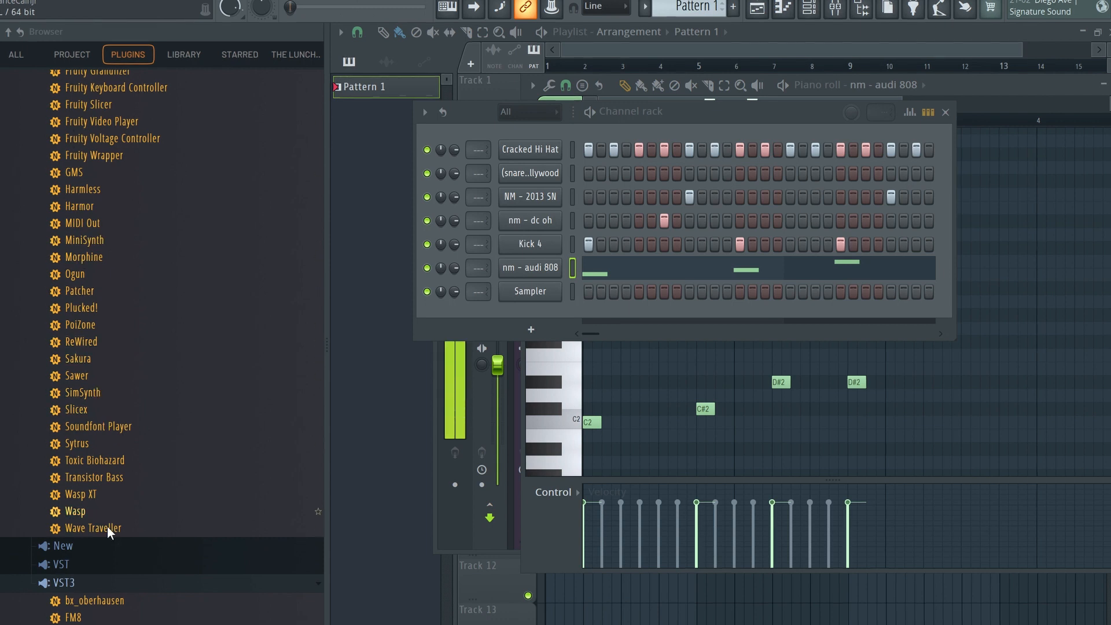
scroll(100, 443, "up", 4)
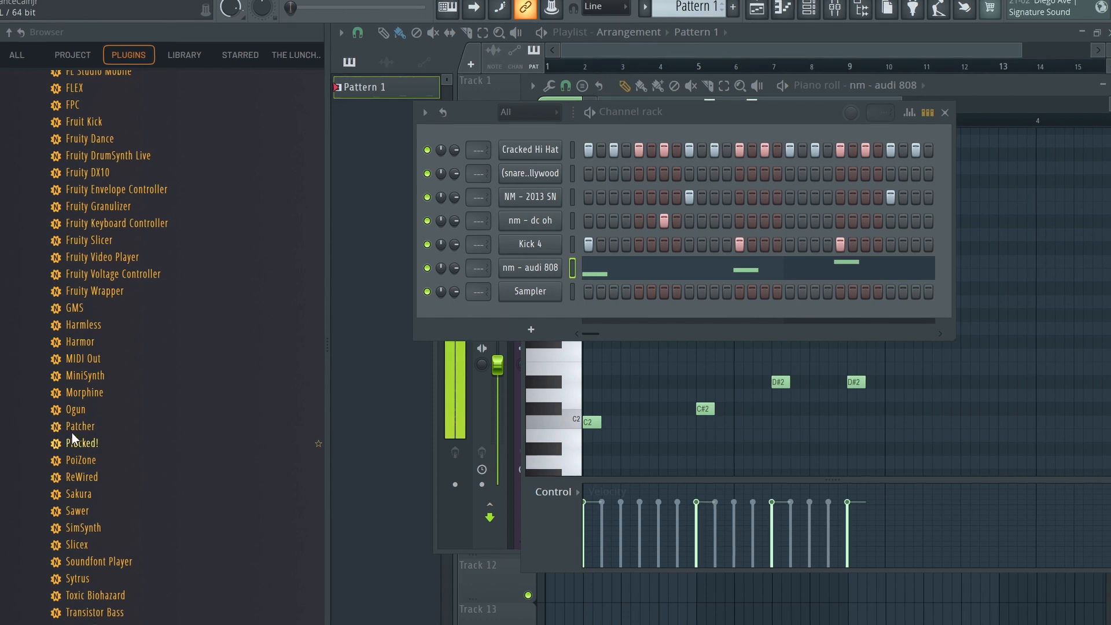
scroll(144, 426, "up", 5)
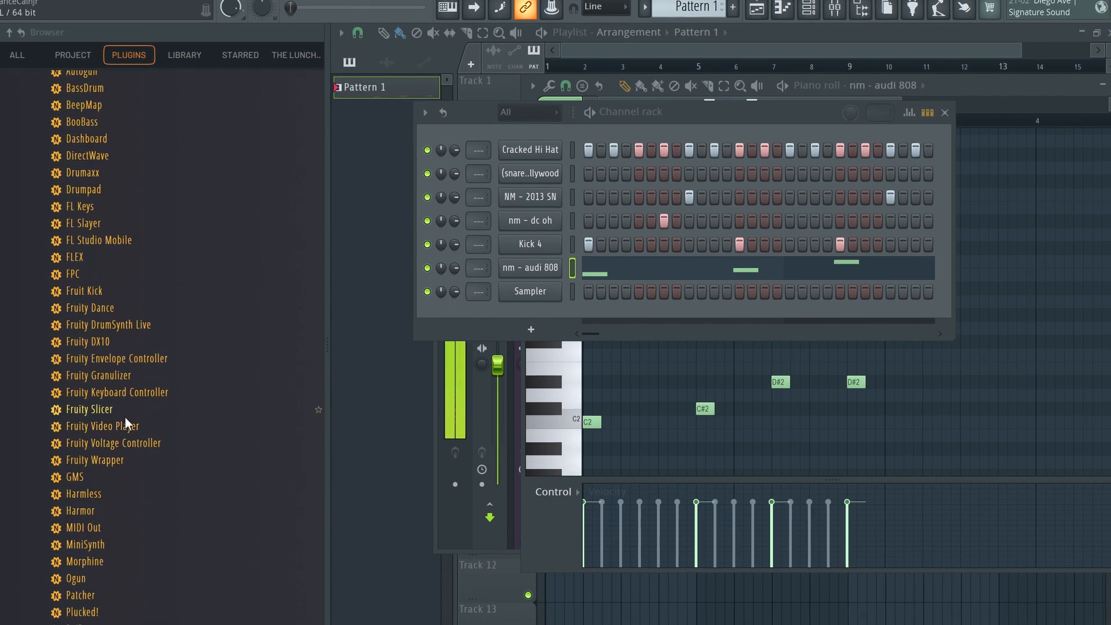
left_click_drag(87, 257, 562, 327)
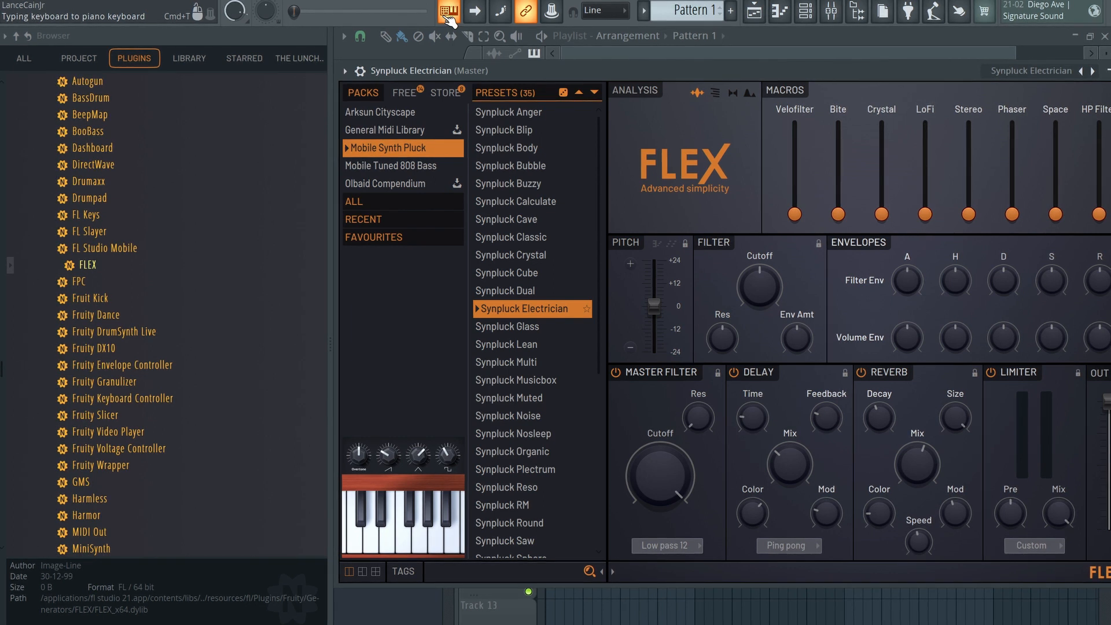
- List the presets of all FLEX packs and load the Star Theme preset
key("m")
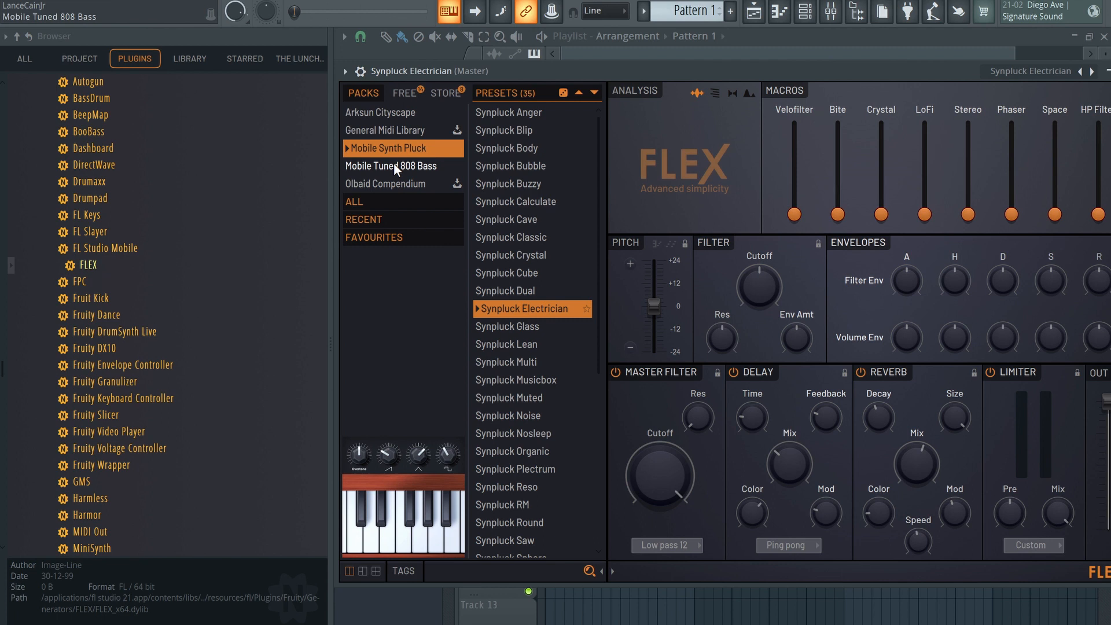
left_click(379, 202)
left_click(507, 227)
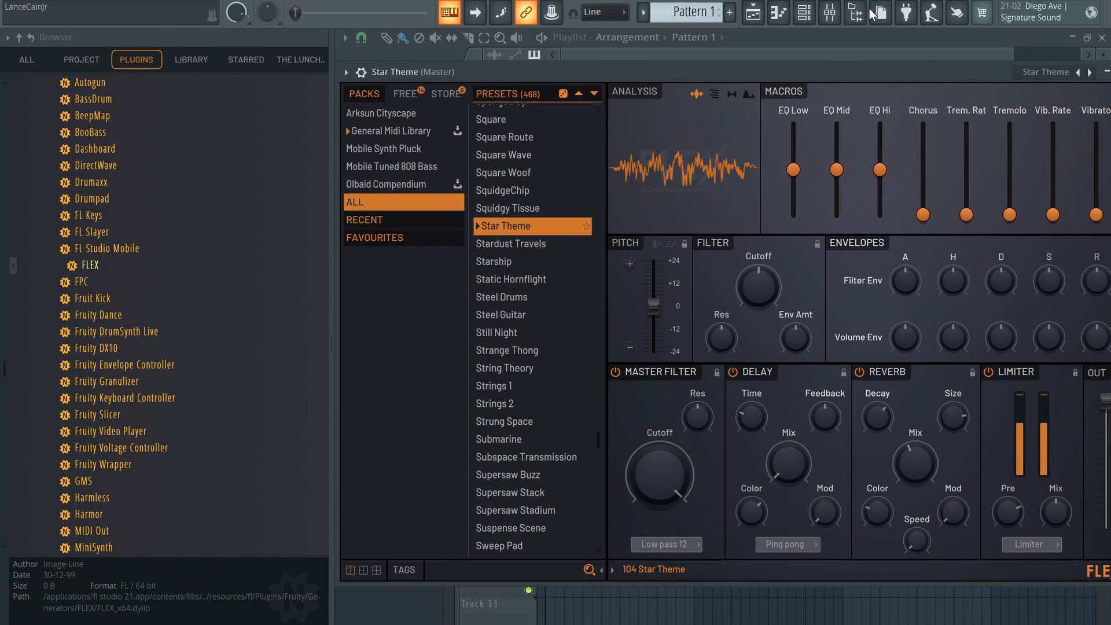
left_click(803, 13)
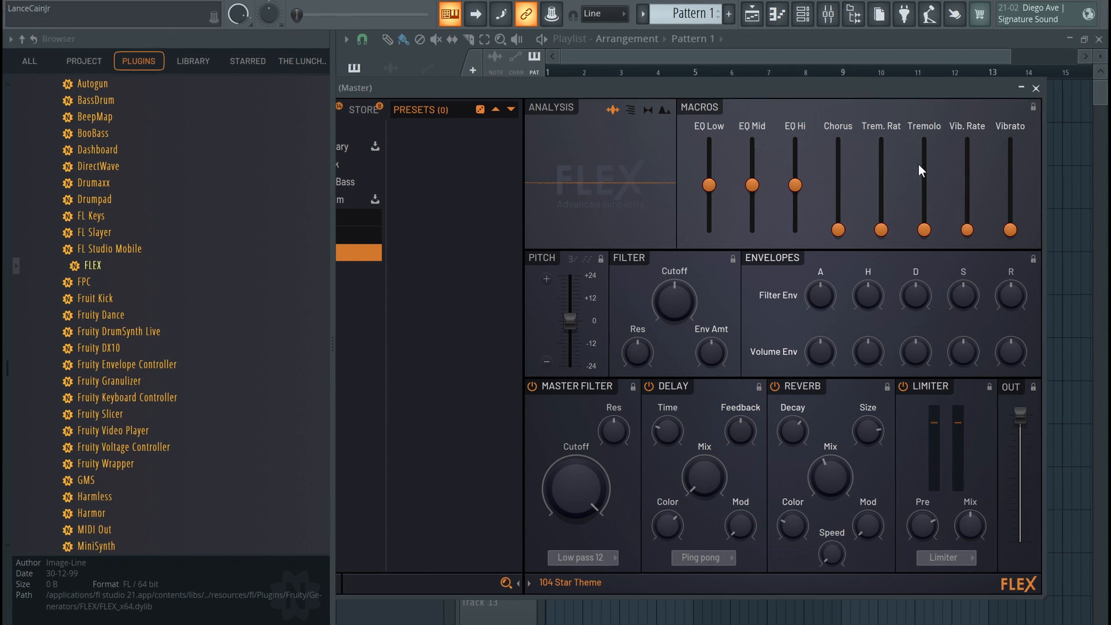
- Bring the channel rack forward and open the piano roll of the Star Theme channel
left_click_drag(967, 85, 1063, 144)
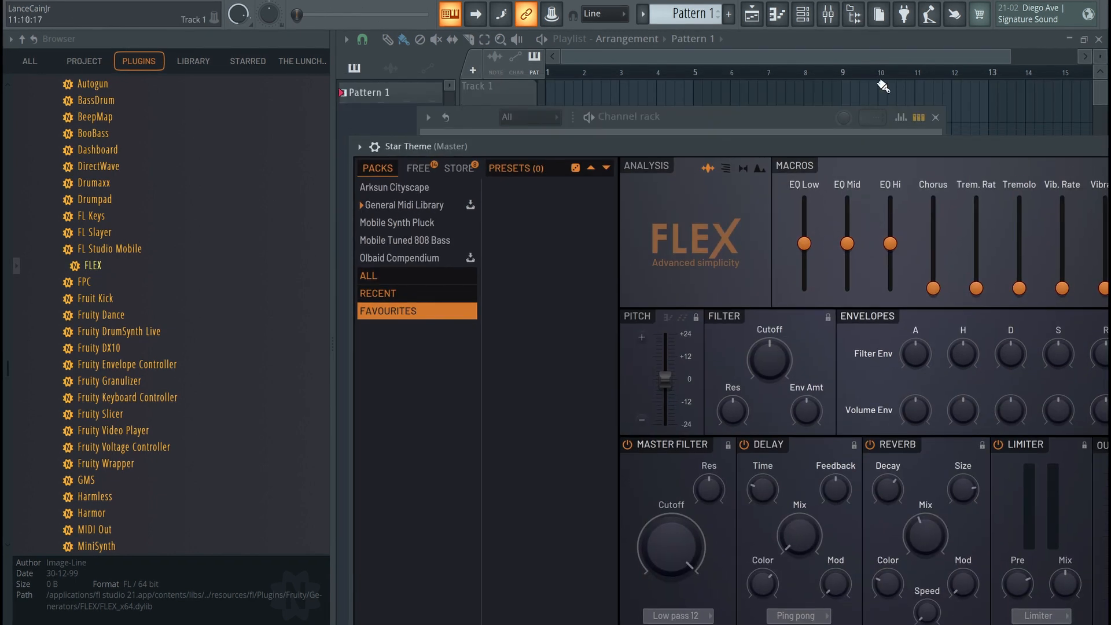
left_click(806, 119)
right_click(550, 325)
left_click(630, 307)
right_click(543, 320)
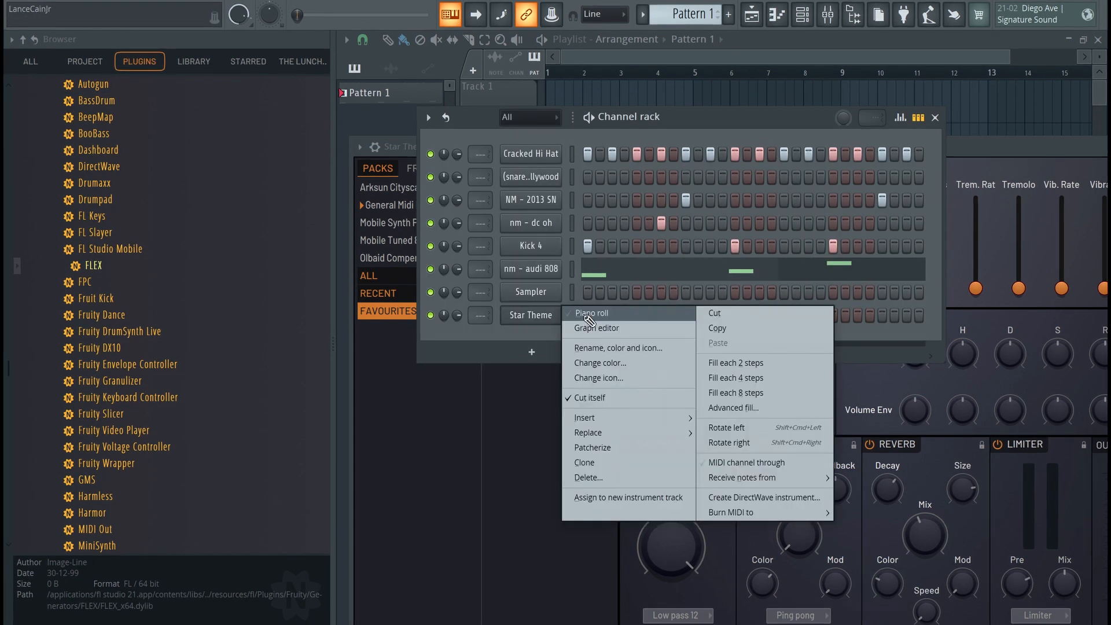
left_click(584, 311)
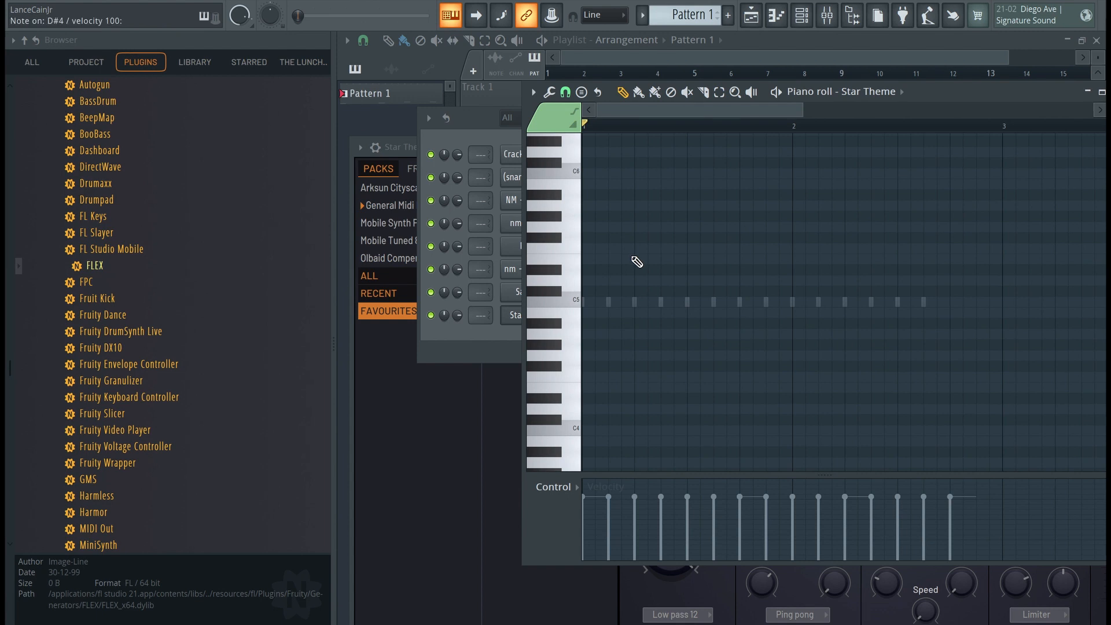
- Draw a chord of D#4, G4 and C5 at the start of bar 1, play it back and audition further notes
left_click(598, 398)
left_click(592, 355)
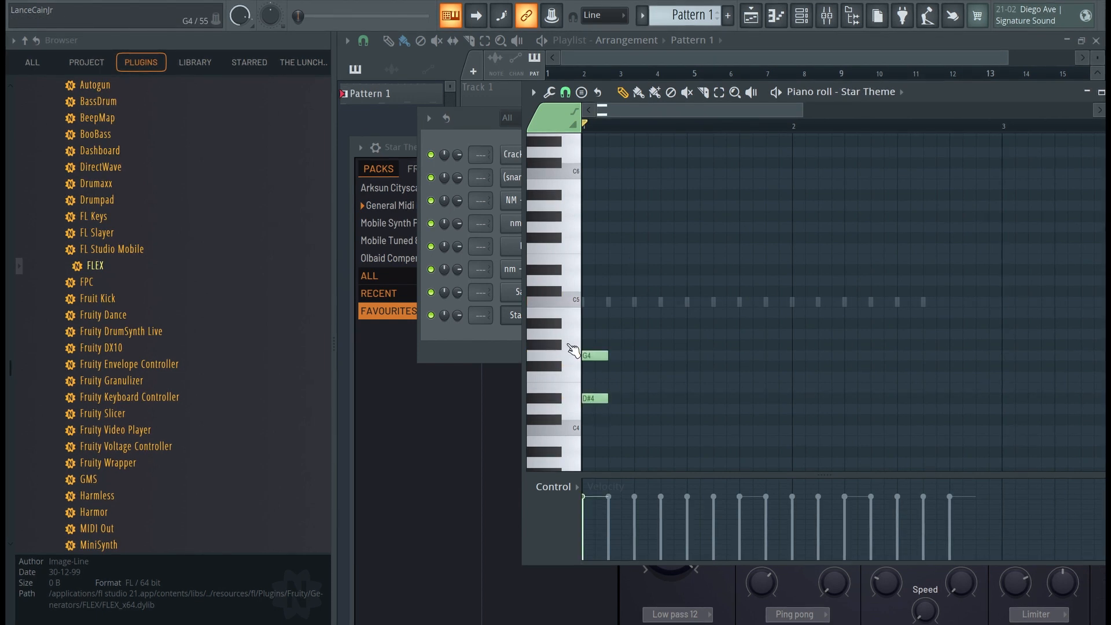
left_click(589, 302)
key("space")
key("space")
key("b")
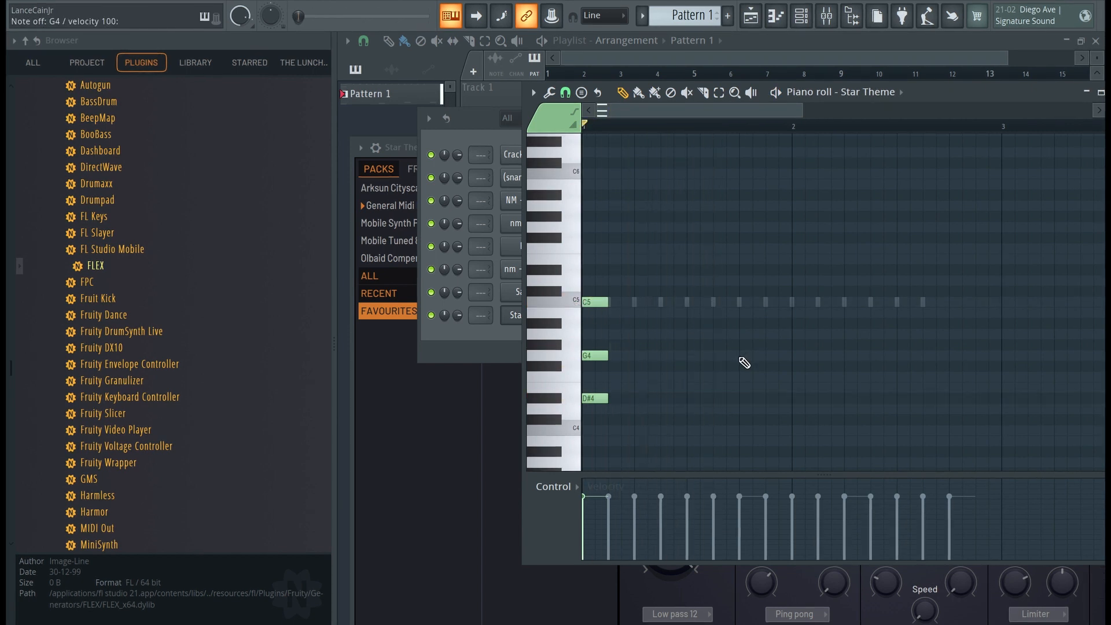
key("m")
key("comma")
key("period")
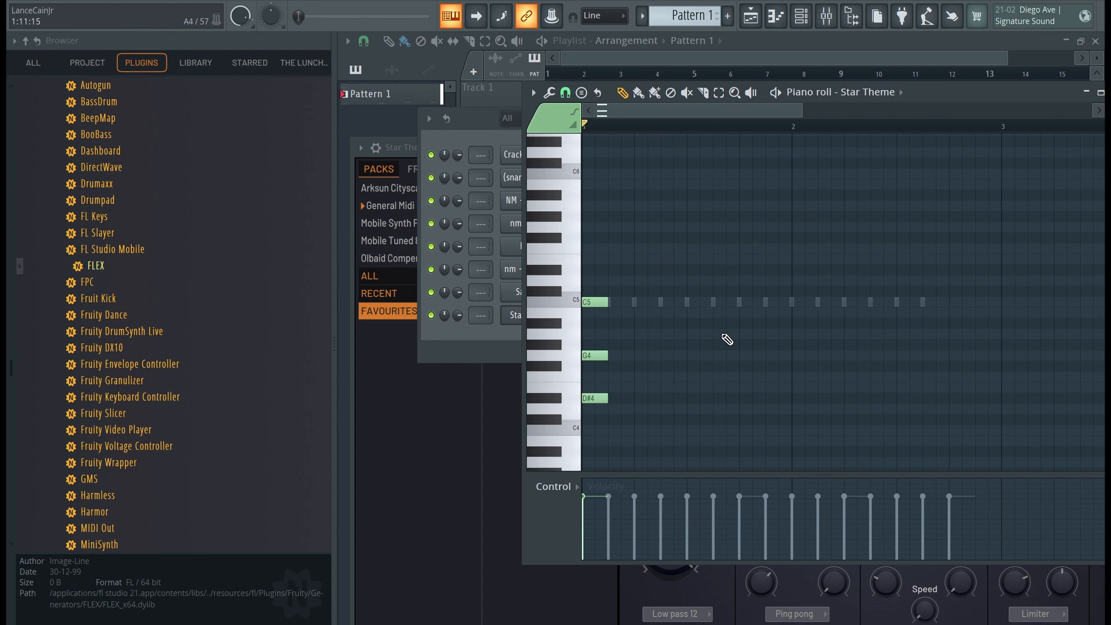
key("space")
key("space")
- Add a second chord of C#5, G#4 and F4 at step 13 of bar 1 and play the melody back
left_click(747, 291)
left_click(740, 354)
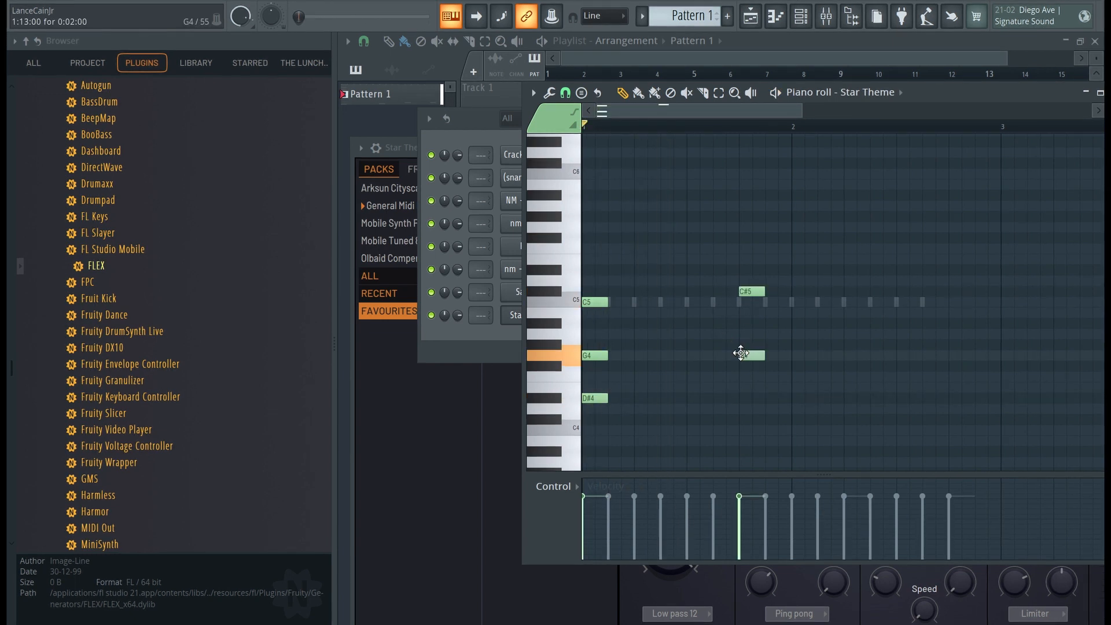
left_click_drag(741, 343, 744, 341)
left_click_drag(746, 399, 746, 378)
key("space")
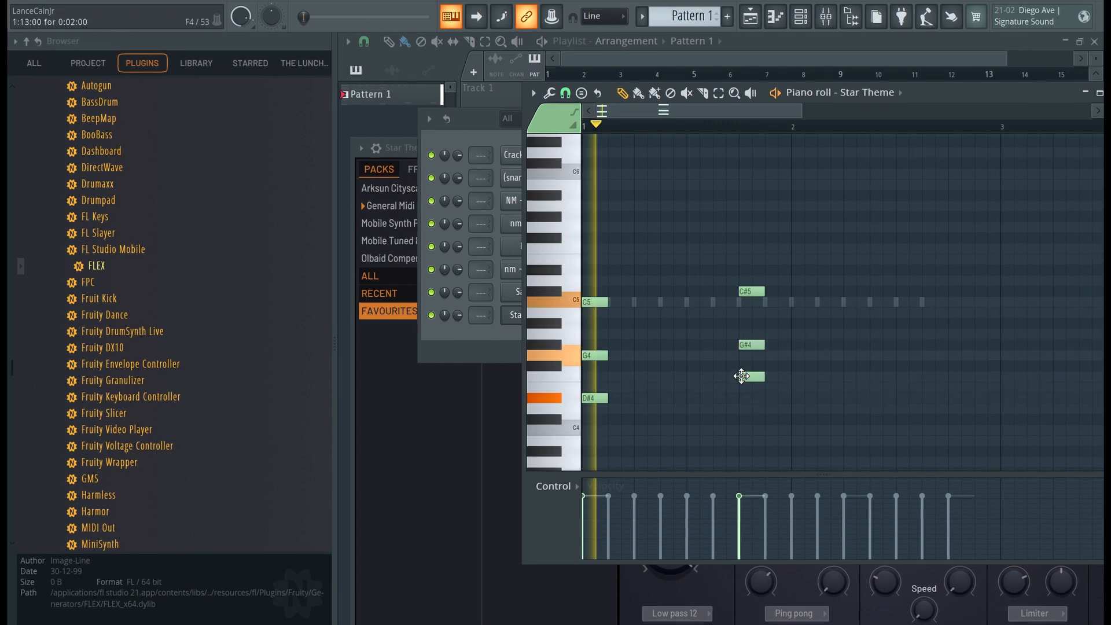
key("space")
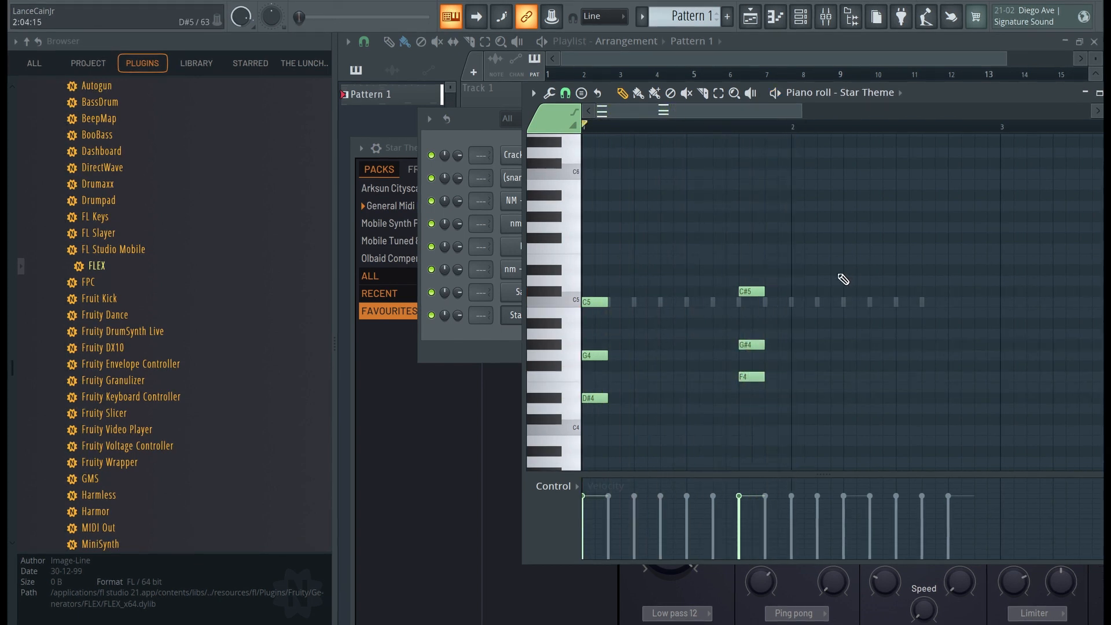
key("space")
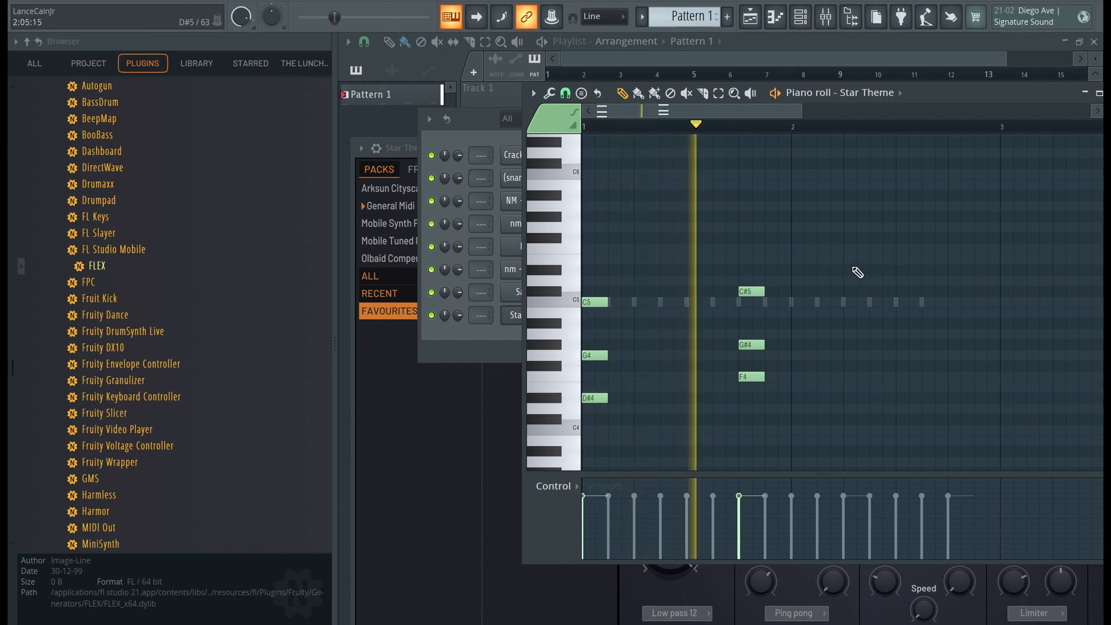
key("space")
- Add a third chord of D#5, C5 and G4 at step 5 of bar 2, playing the melody back to check it
left_click_drag(848, 251, 843, 302)
left_click(844, 314)
left_click(845, 344)
key("space")
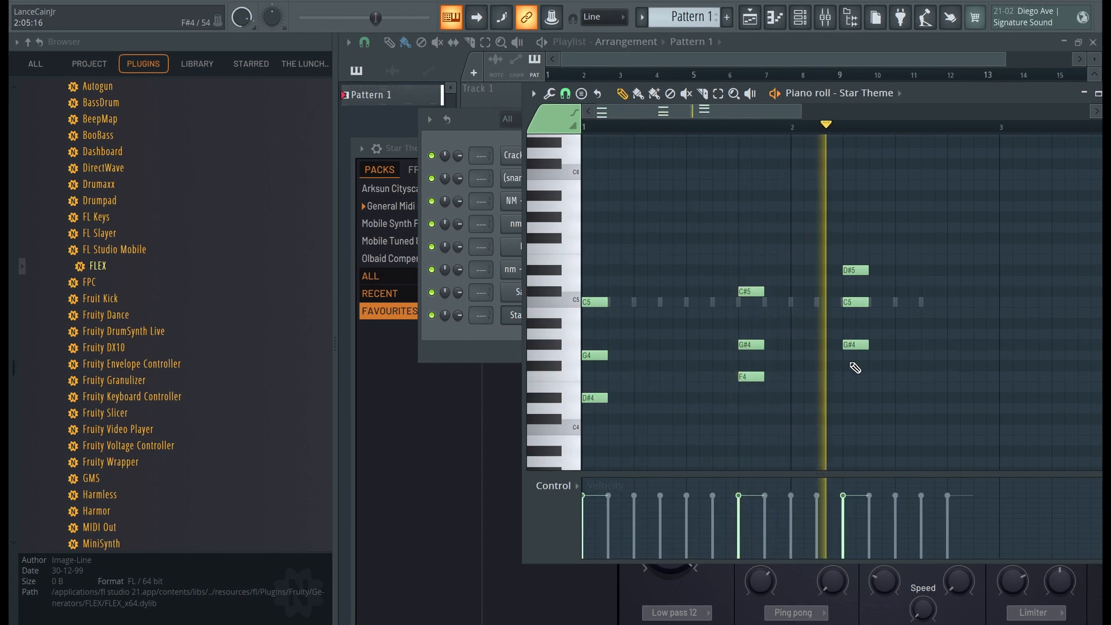
key("space")
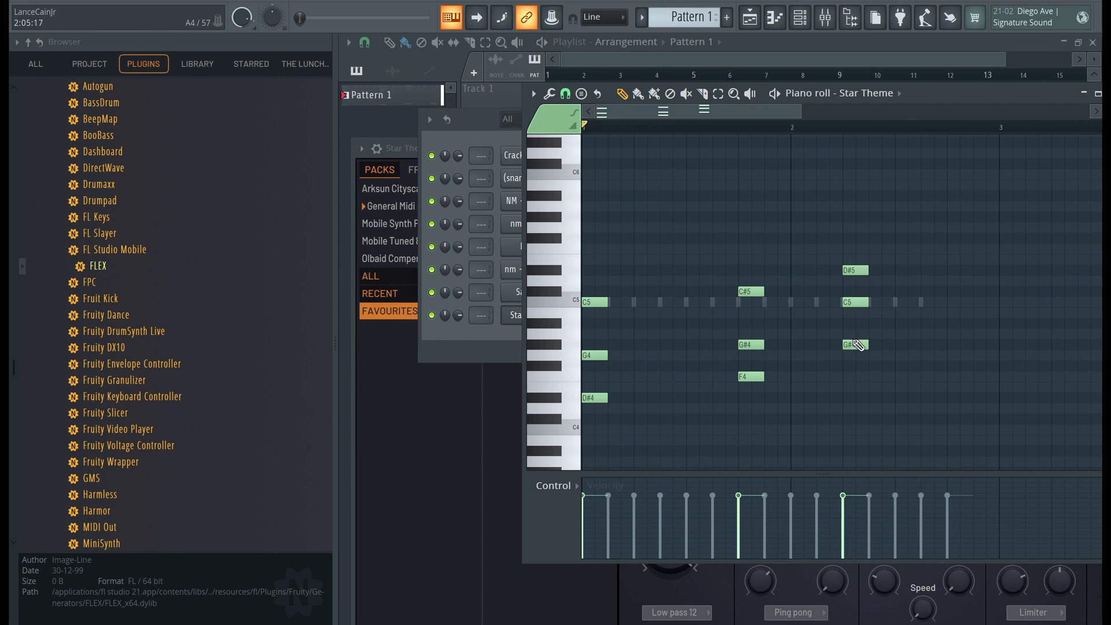
left_click_drag(851, 355, 852, 356)
key("space")
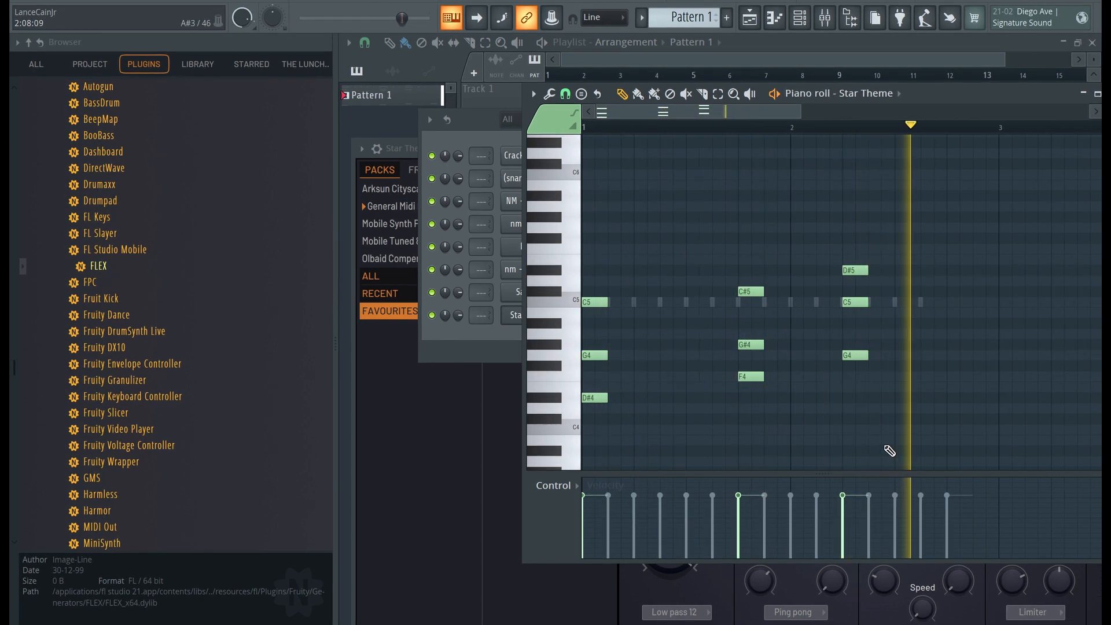
- Select the FLEX pattern in the playlist picker, examine its Star Theme notes in the channel rack and view its render options
key("F6")
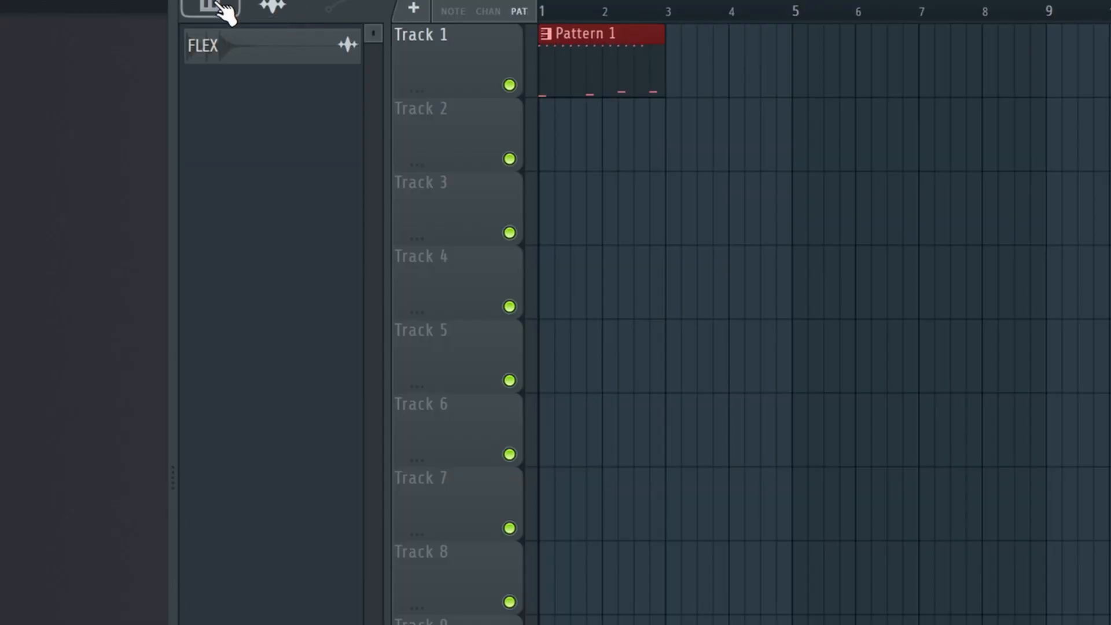
left_click(219, 10)
left_click(287, 86)
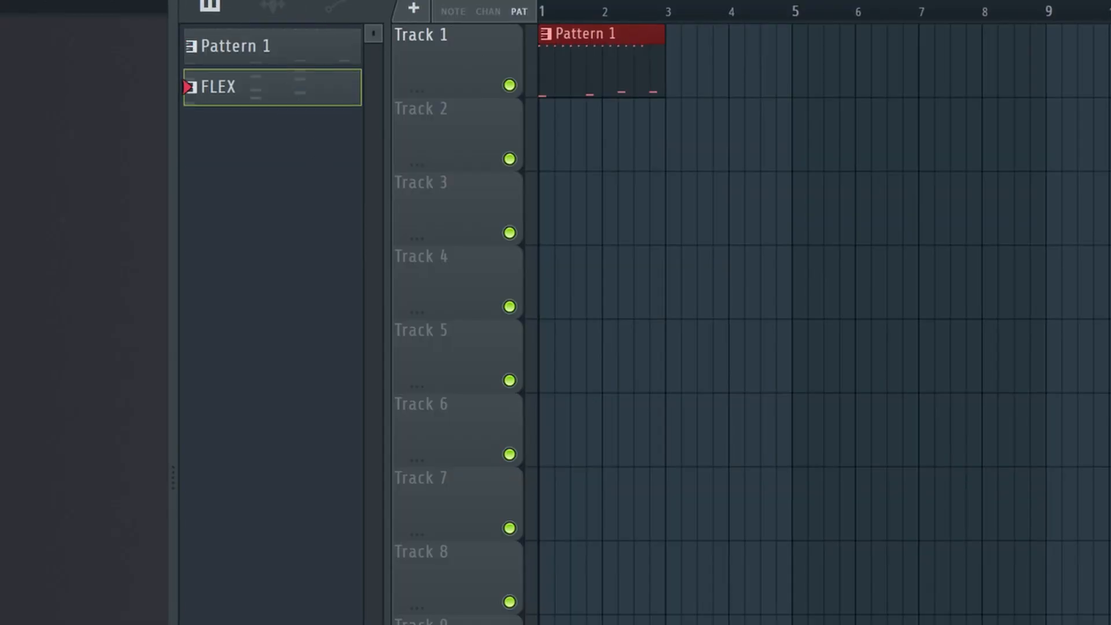
key("F6")
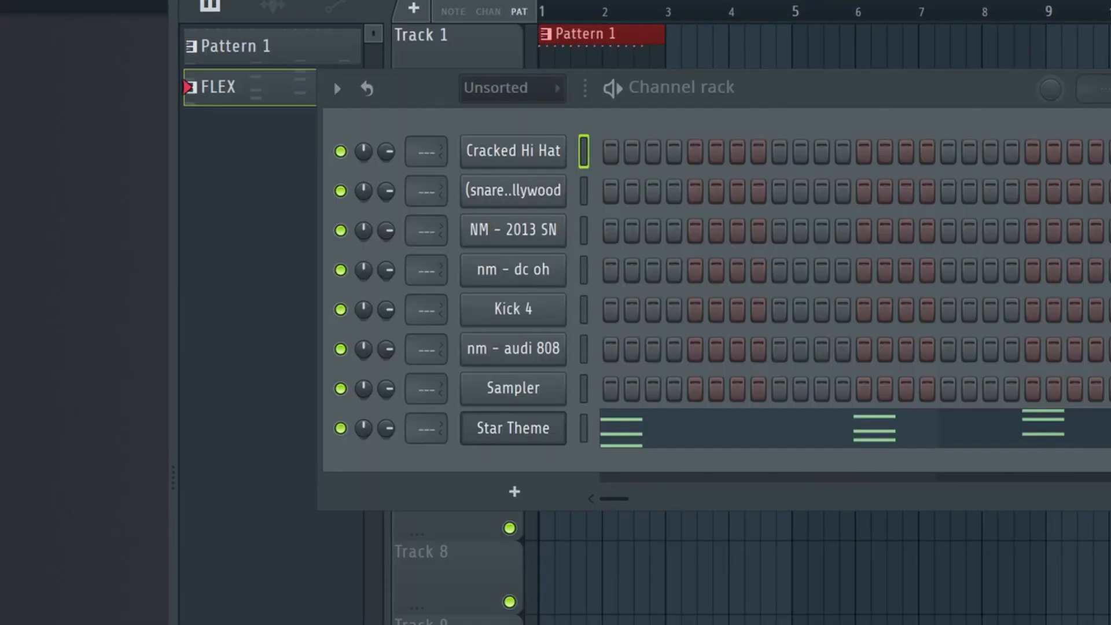
left_click(584, 429)
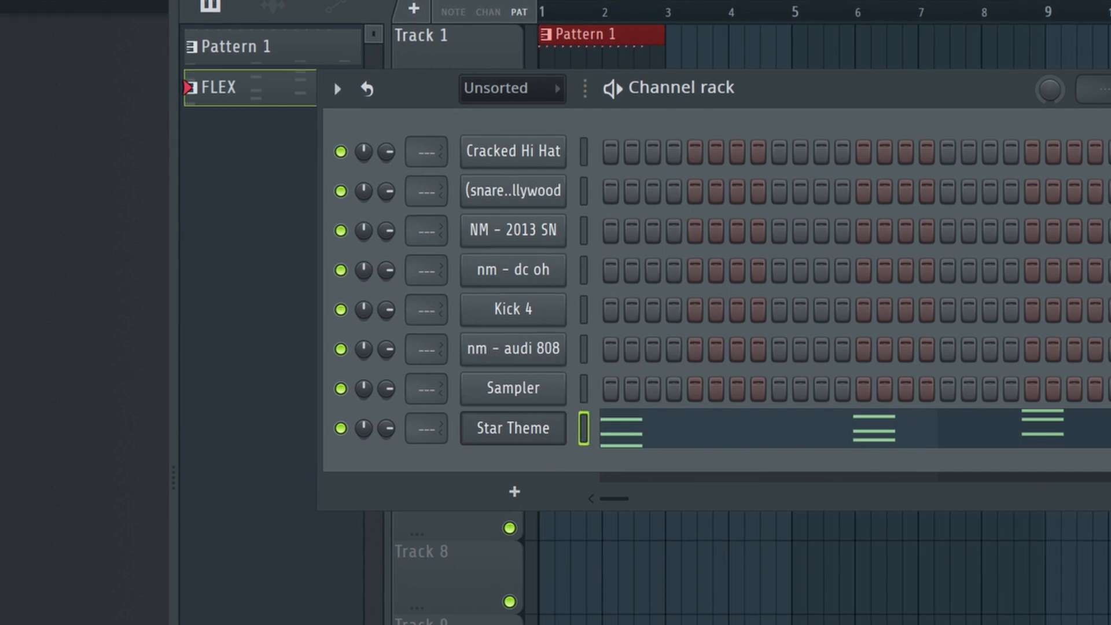
key("space")
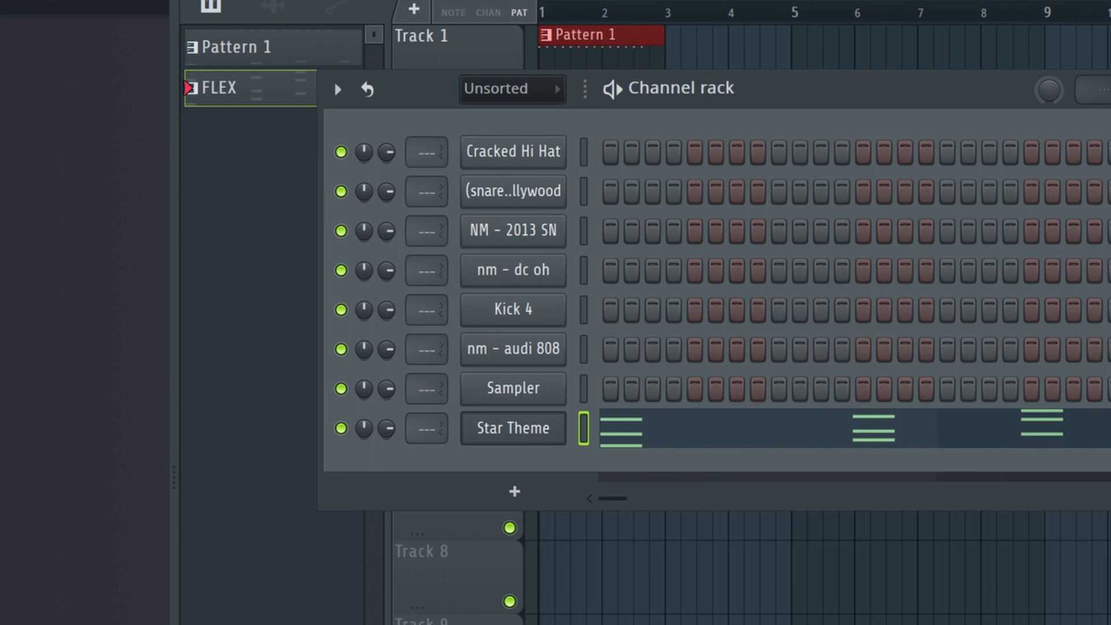
left_click(288, 195)
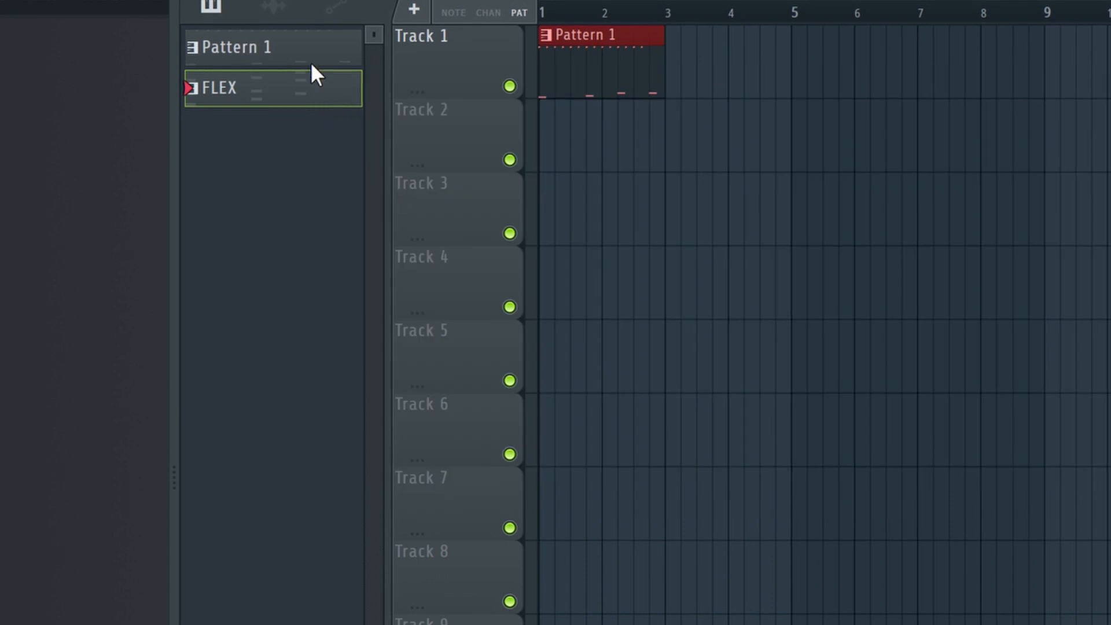
right_click(334, 91)
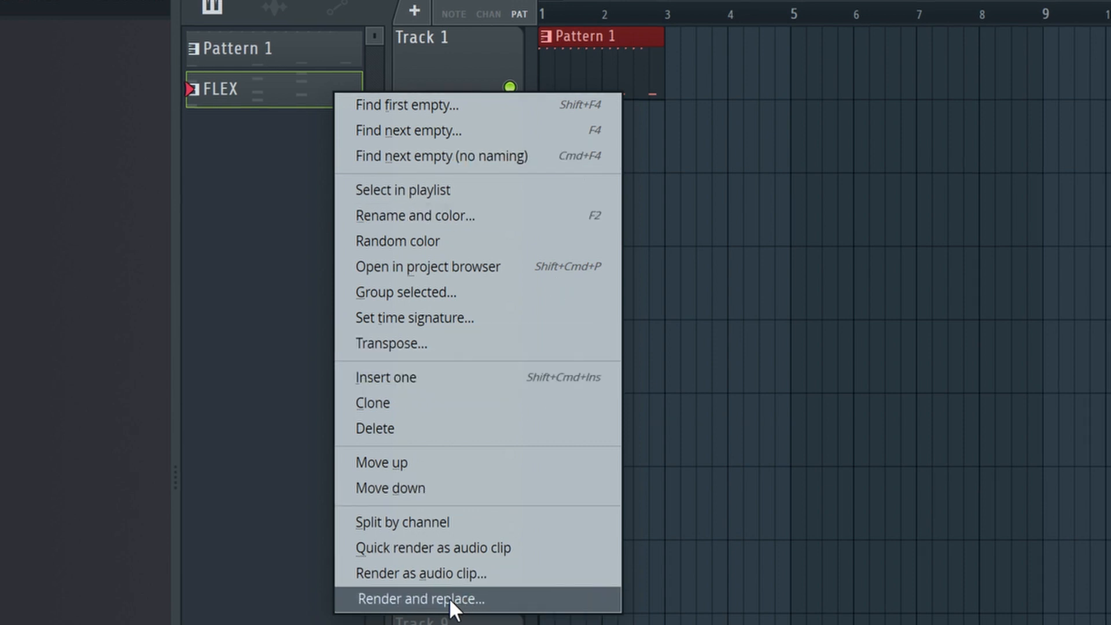
left_click(284, 499)
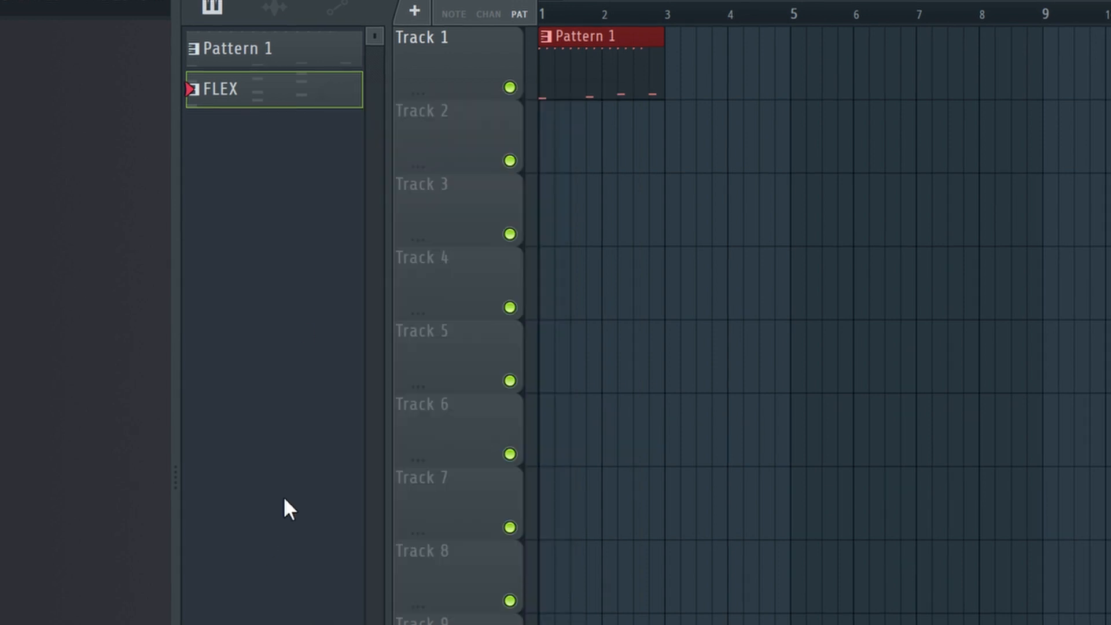
- Place the FLEX audio clip at the start of Track 3 and repeat Pattern 1 on Track 1 at bars 3, 5 and 7
left_click(277, 5)
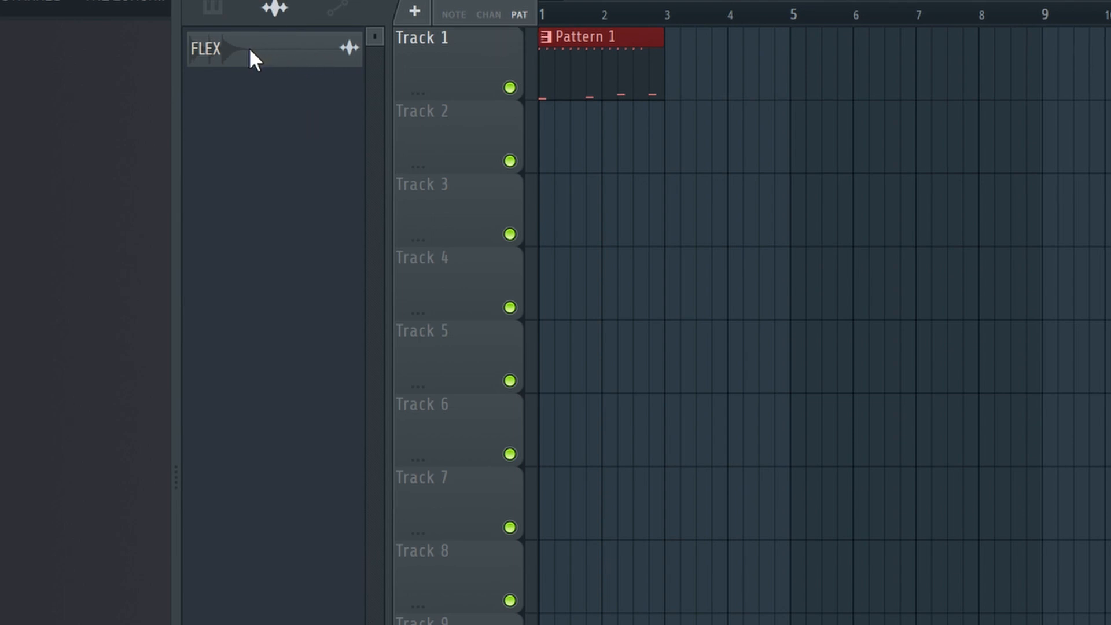
left_click_drag(252, 48, 592, 216)
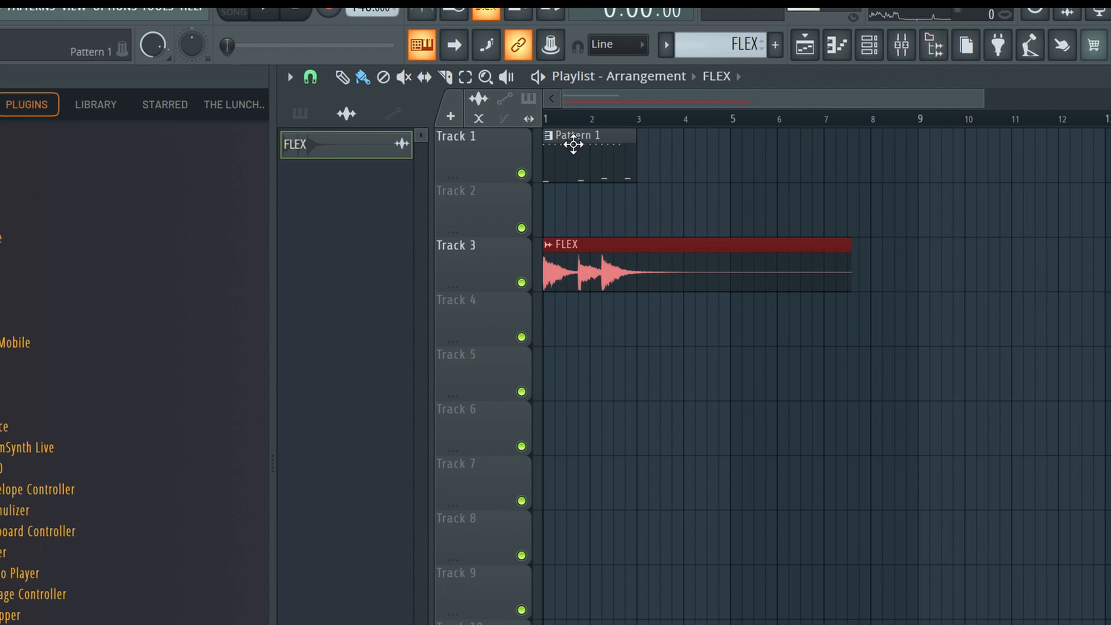
left_click(591, 145)
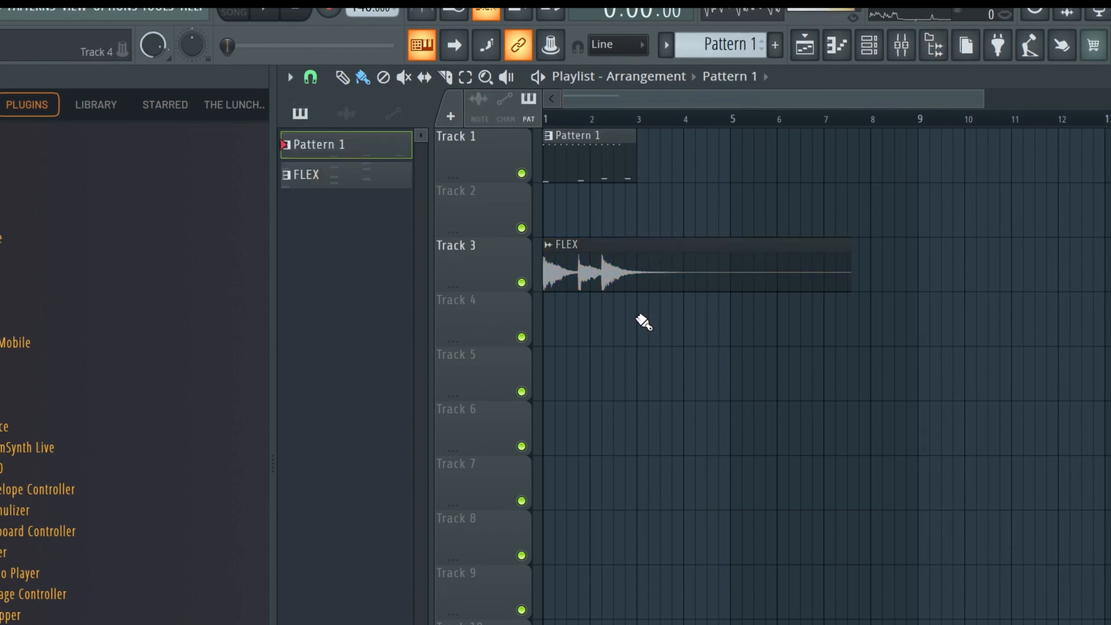
left_click(651, 179)
left_click(742, 167)
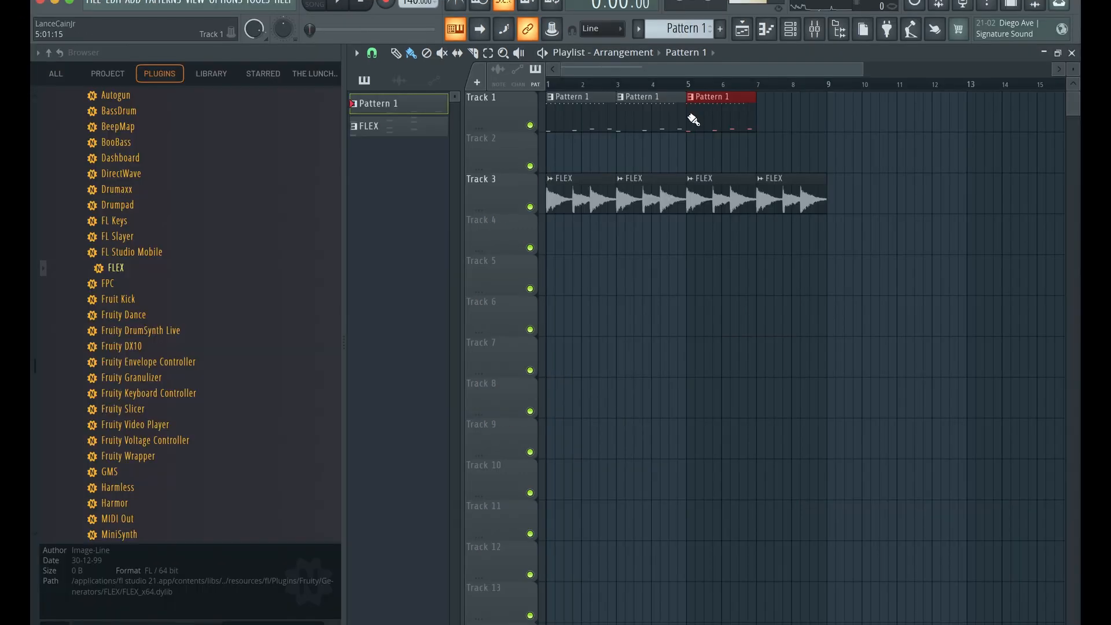
left_click(810, 114)
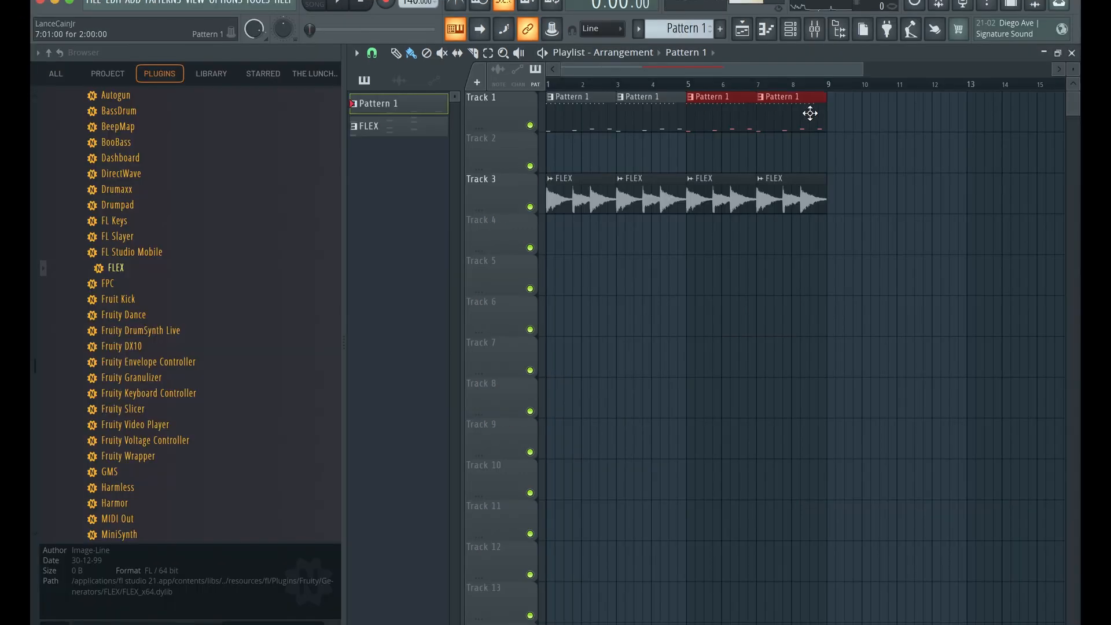
- Switch playback to song mode and play the arrangement from the start
key("space")
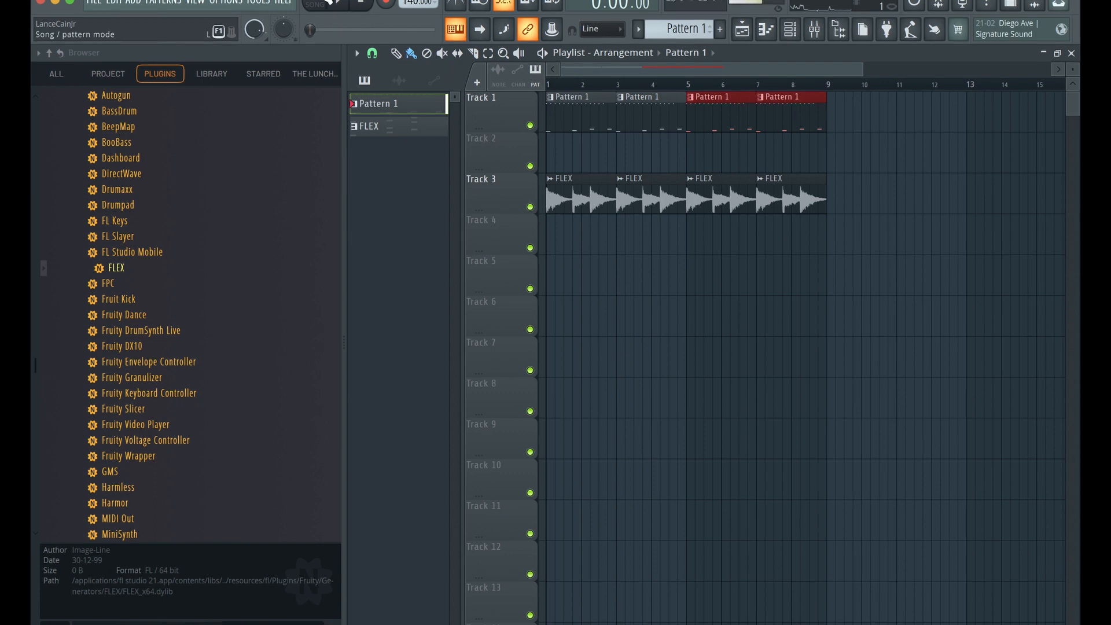
left_click(318, 6)
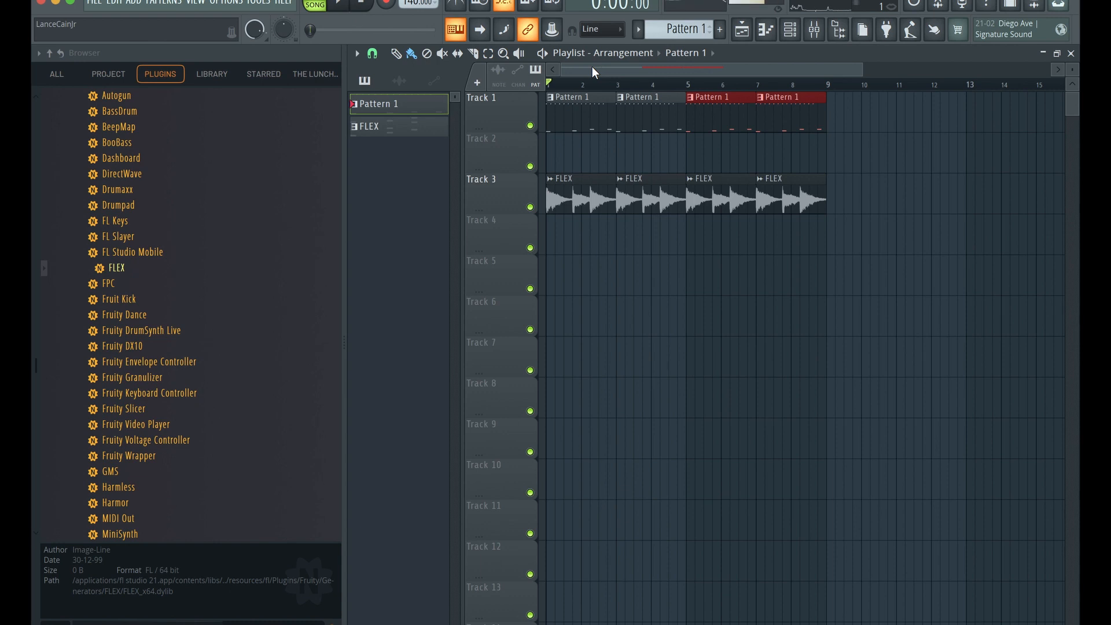
key("space")
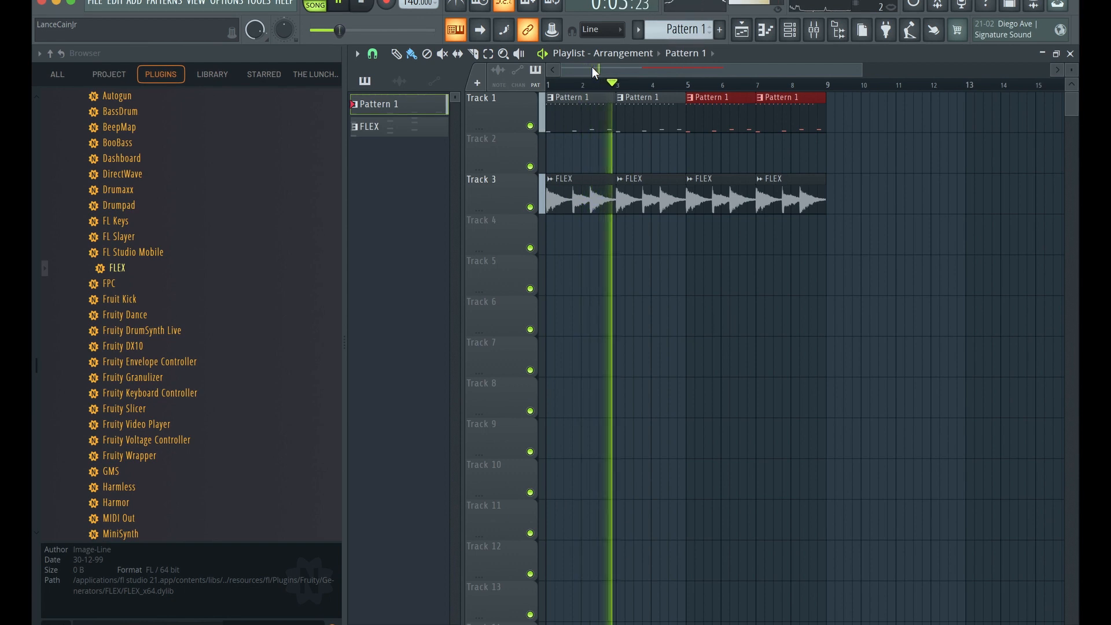
key("space")
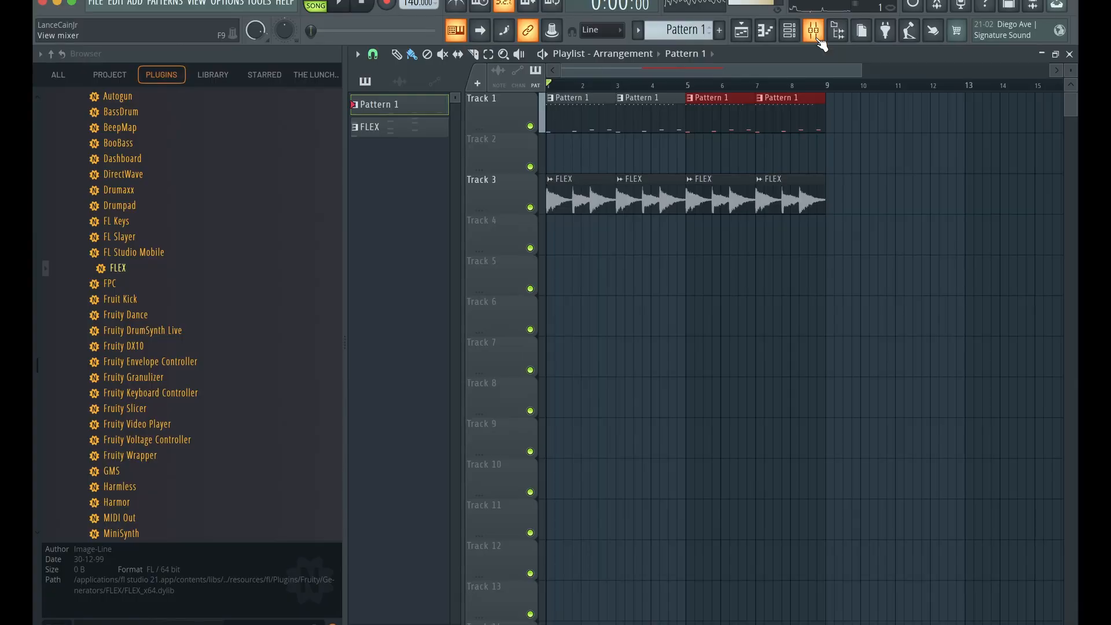
- Select Insert 1 in the mixer and route the FLEX audio channel from the channel rack to it
left_click(813, 30)
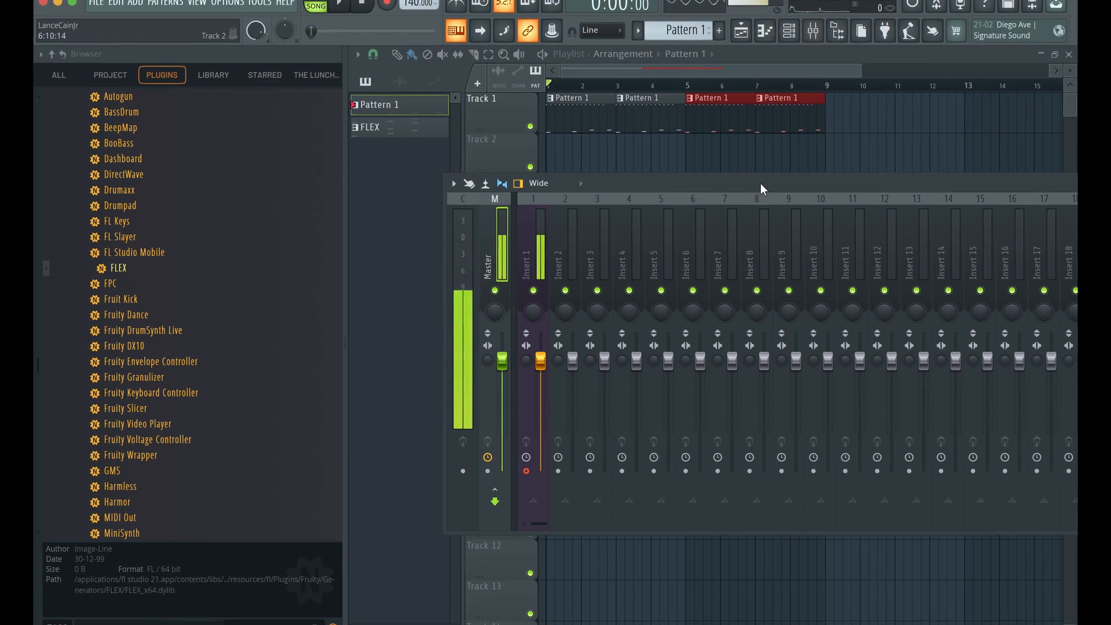
left_click_drag(761, 183, 657, 91)
left_click(434, 171)
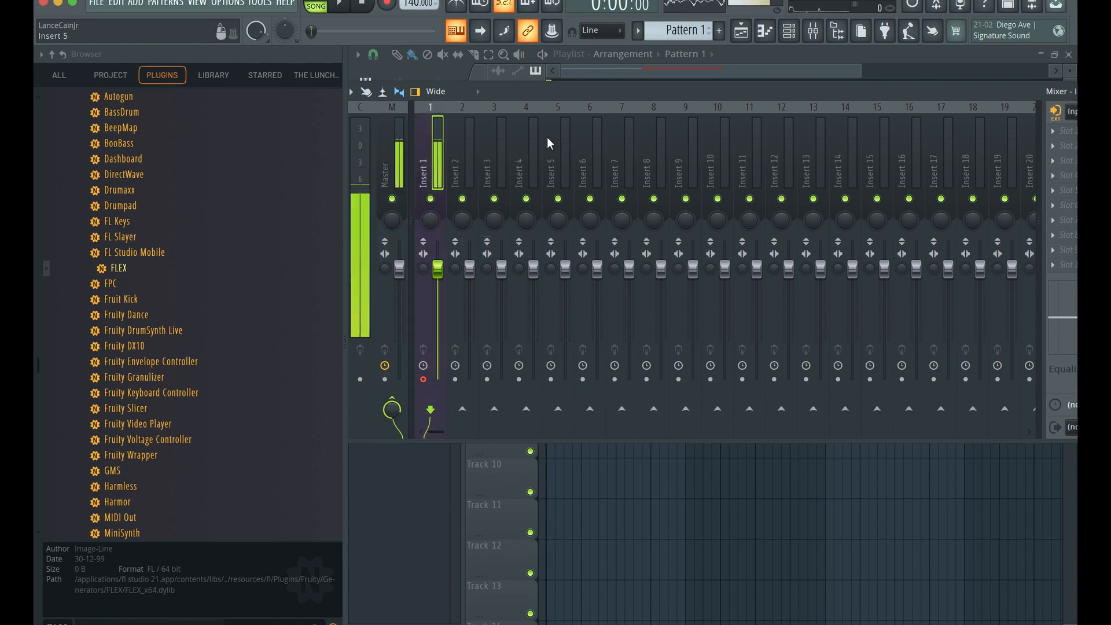
left_click_drag(680, 91, 681, 149)
left_click(813, 31)
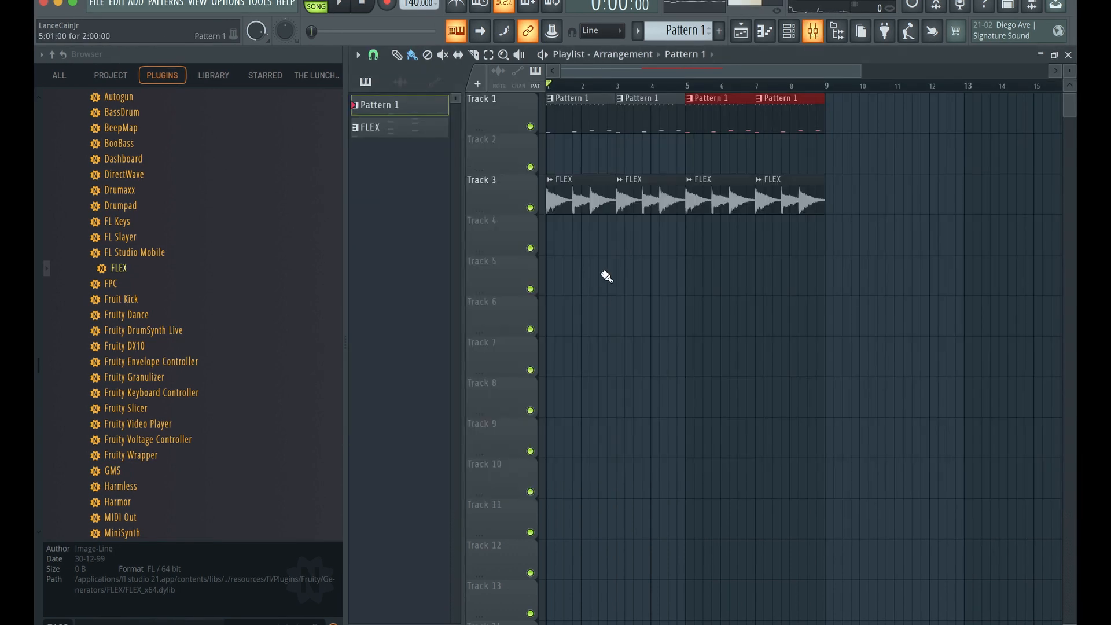
left_click(789, 33)
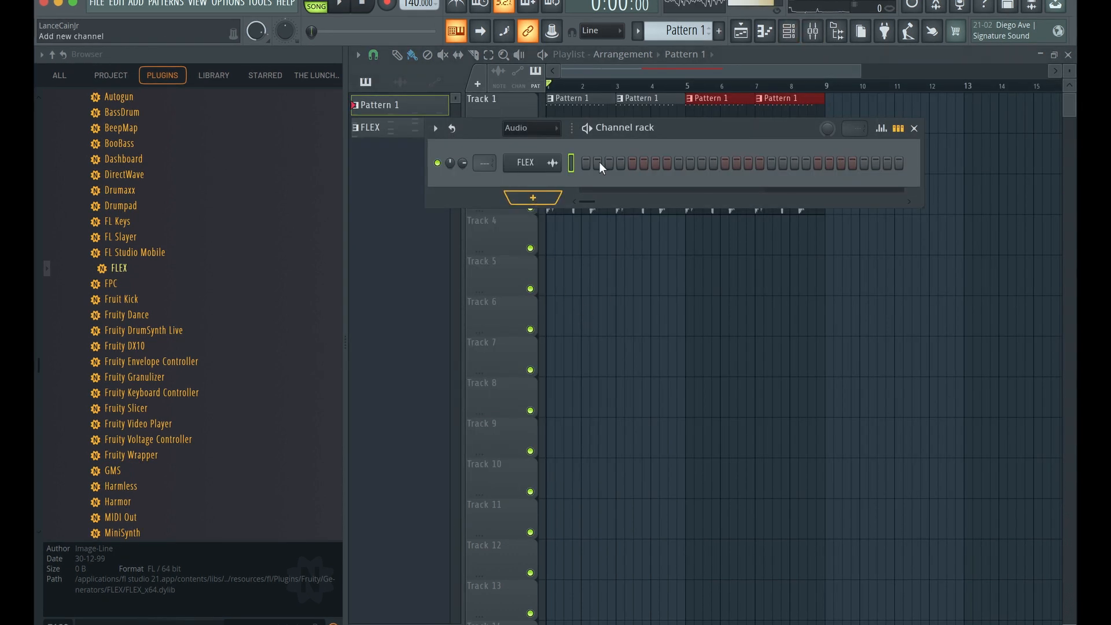
key("ctrl+l")
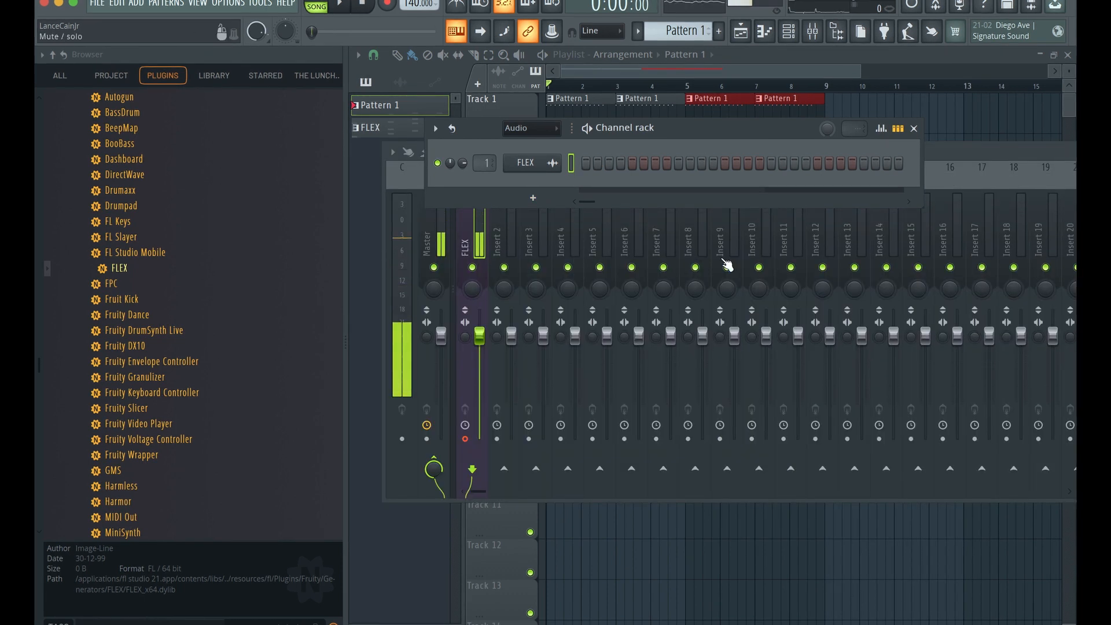
- Insert Fruity Parametric EQ 2 in the first effect slot of the FLEX mixer track
left_click(483, 258)
left_click_drag(810, 151, 737, 138)
left_click(1019, 181)
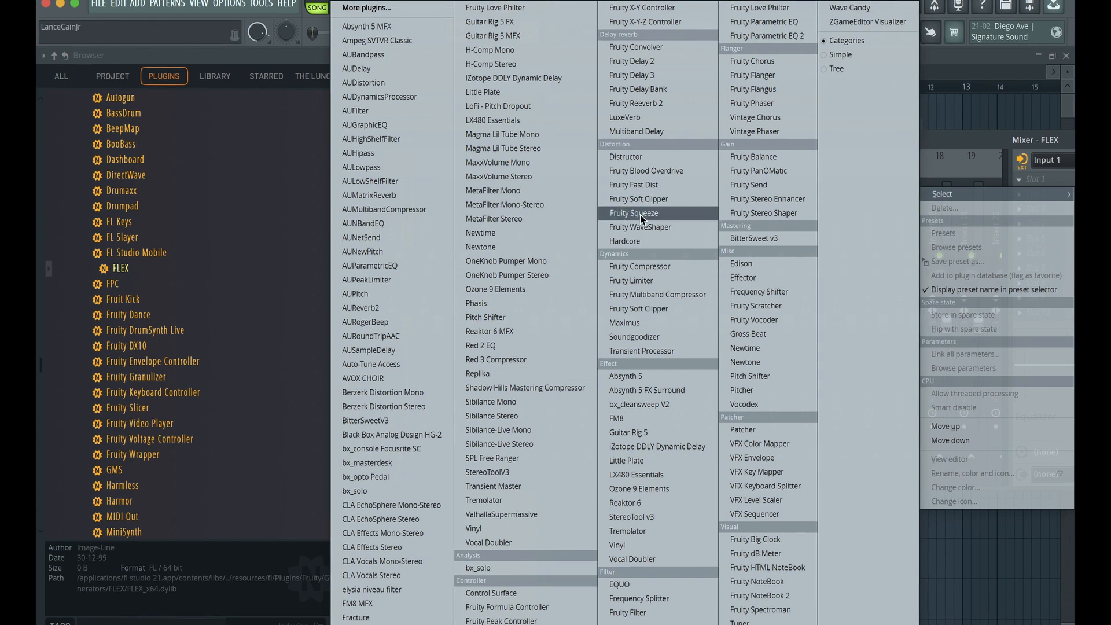
left_click(798, 37)
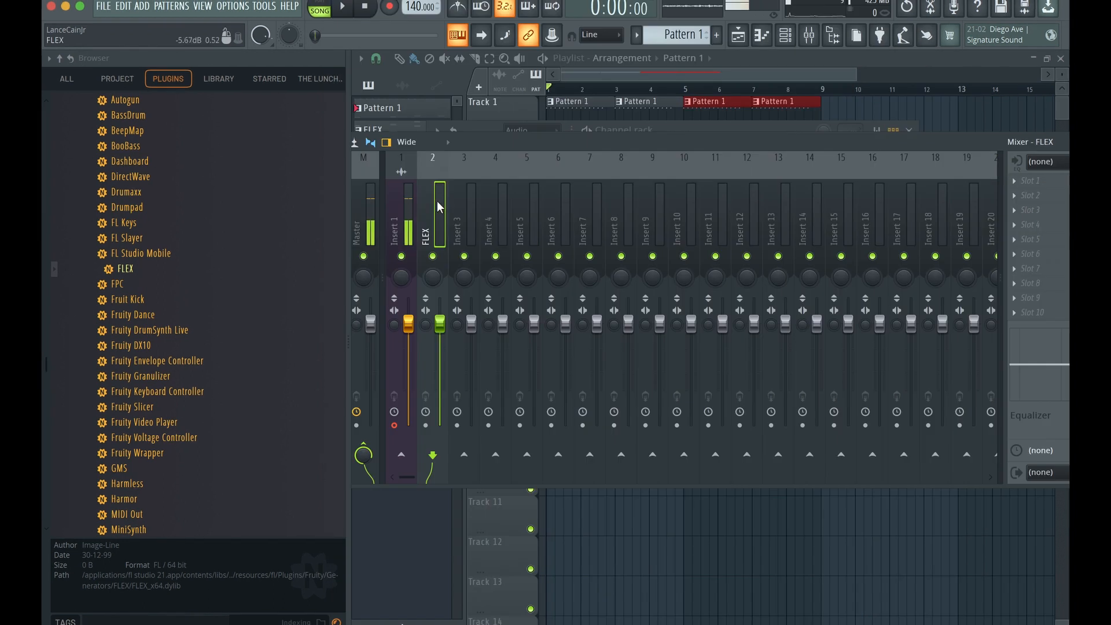
left_click(1033, 181)
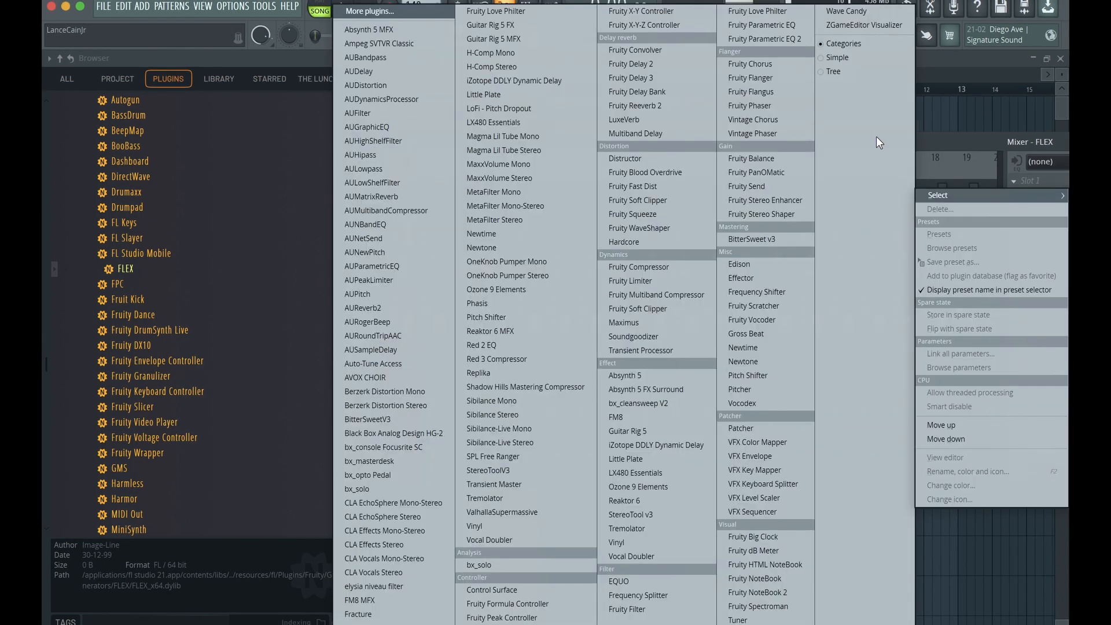
left_click(753, 36)
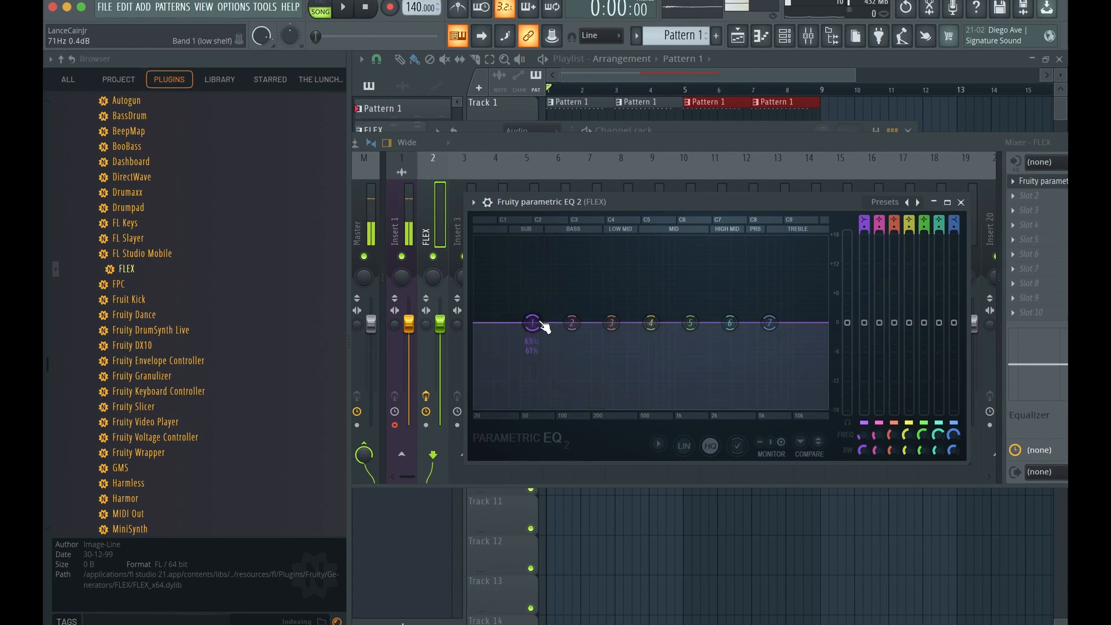
- During playback, pull the low shelf of band 1 down to about -17 dB at 139 Hz and lower band 3 in the low mids
key("space")
left_click_drag(533, 322, 553, 402)
left_click_drag(611, 322, 609, 339)
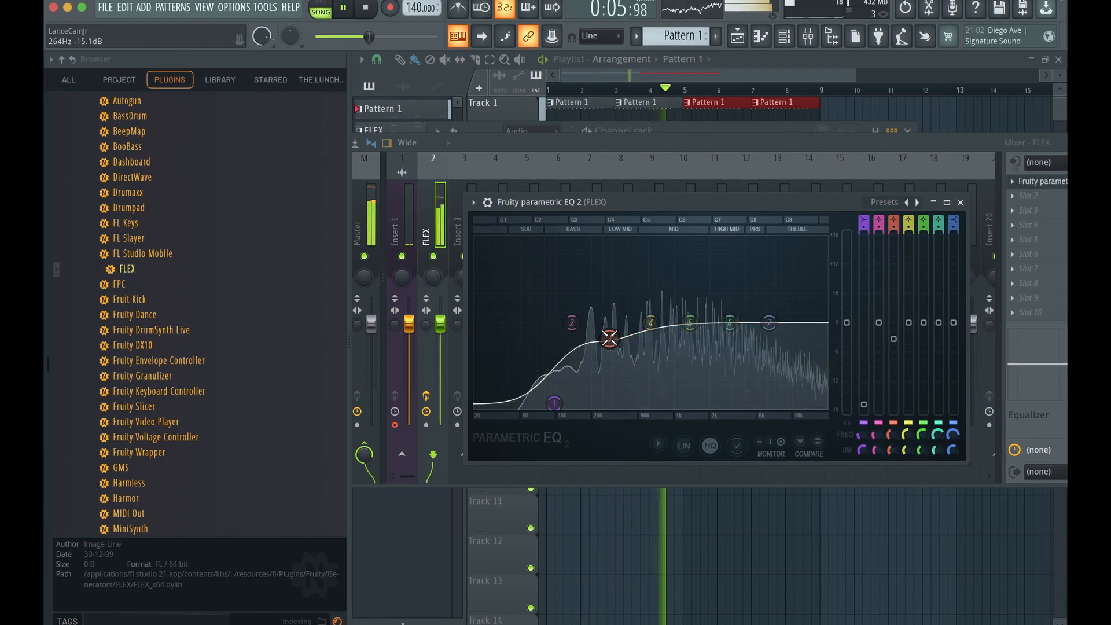
left_click_drag(557, 406, 575, 409)
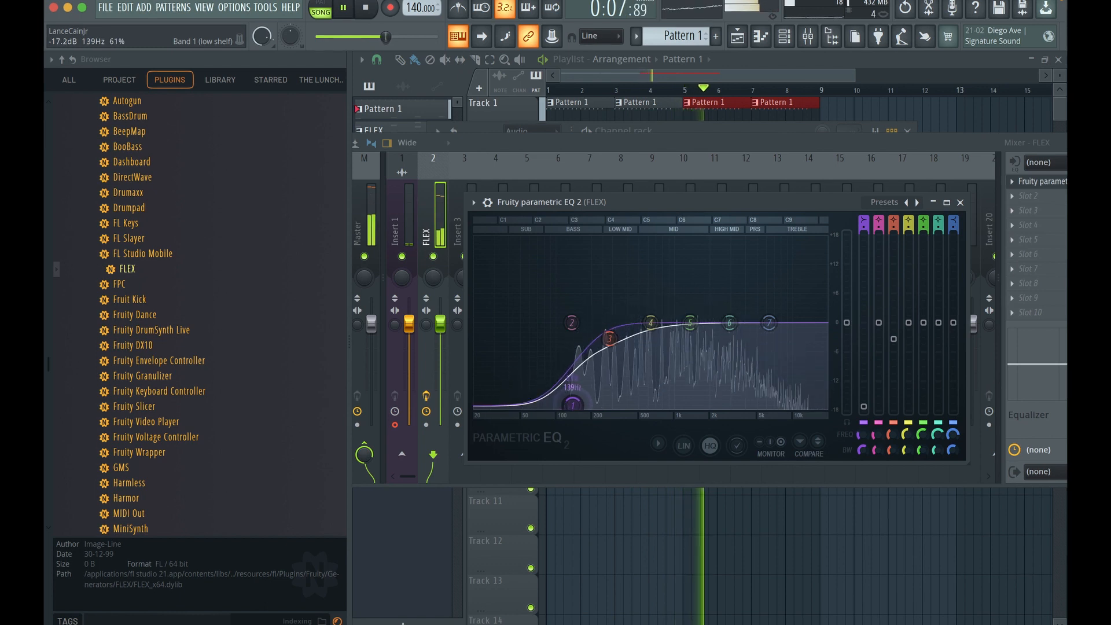
left_click_drag(606, 346, 609, 354)
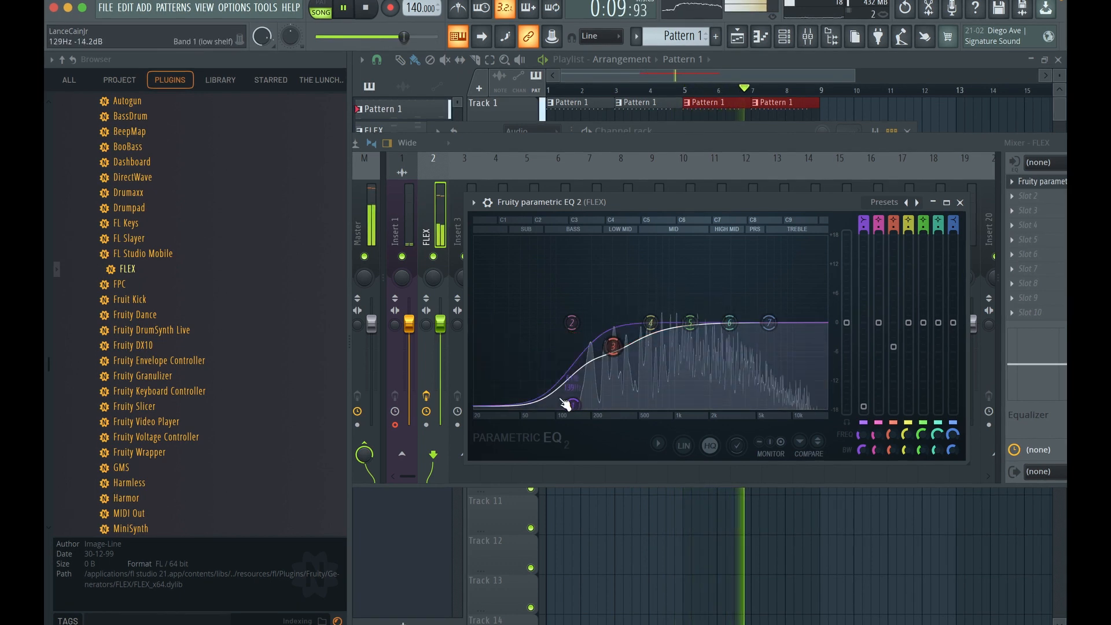
- Set the band 1 low shelf to 36% width and about 164 Hz at -17 dB, and stop playback
scroll(573, 407, "down", 5)
left_click_drag(573, 407, 585, 406)
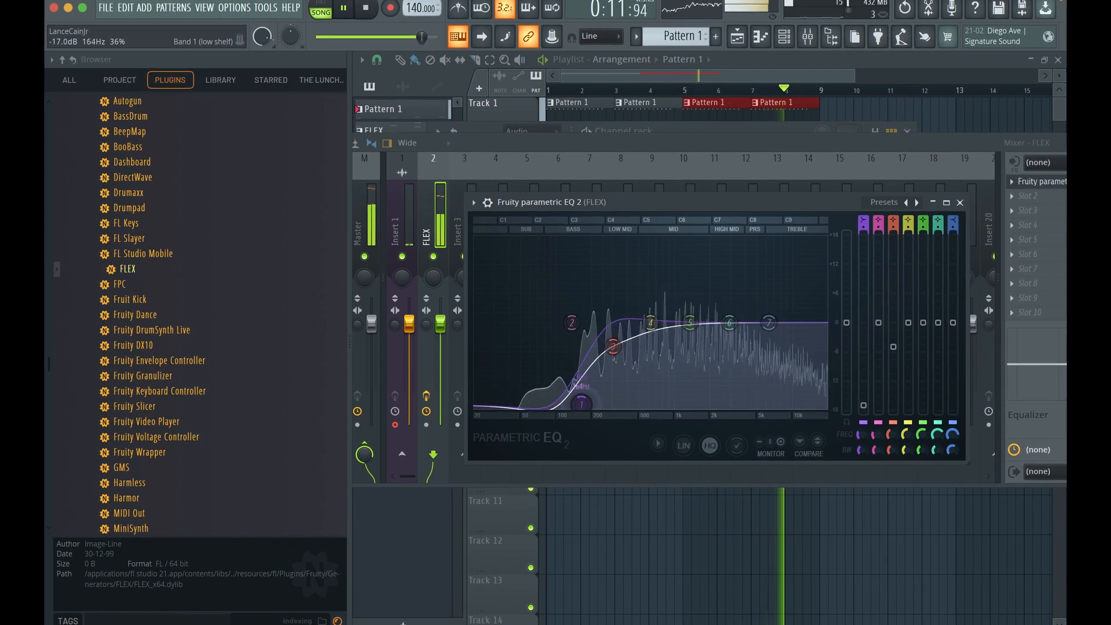
key("space")
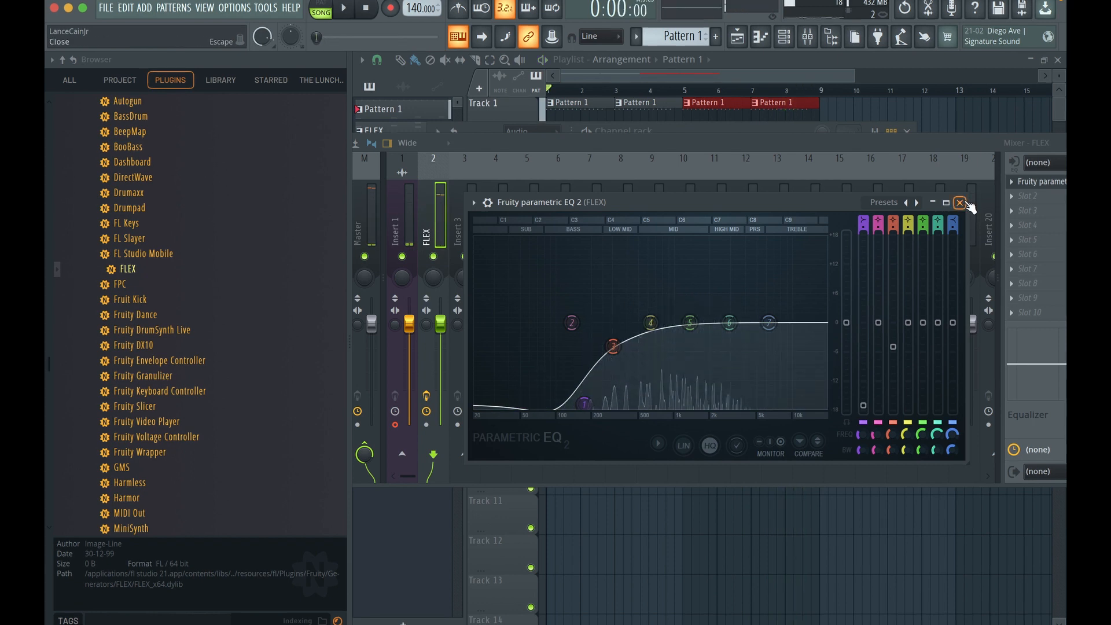
- Close the FLEX track's equalizer, reopen it to review the curve, and return to the mixer
left_click(959, 202)
left_click(1054, 188)
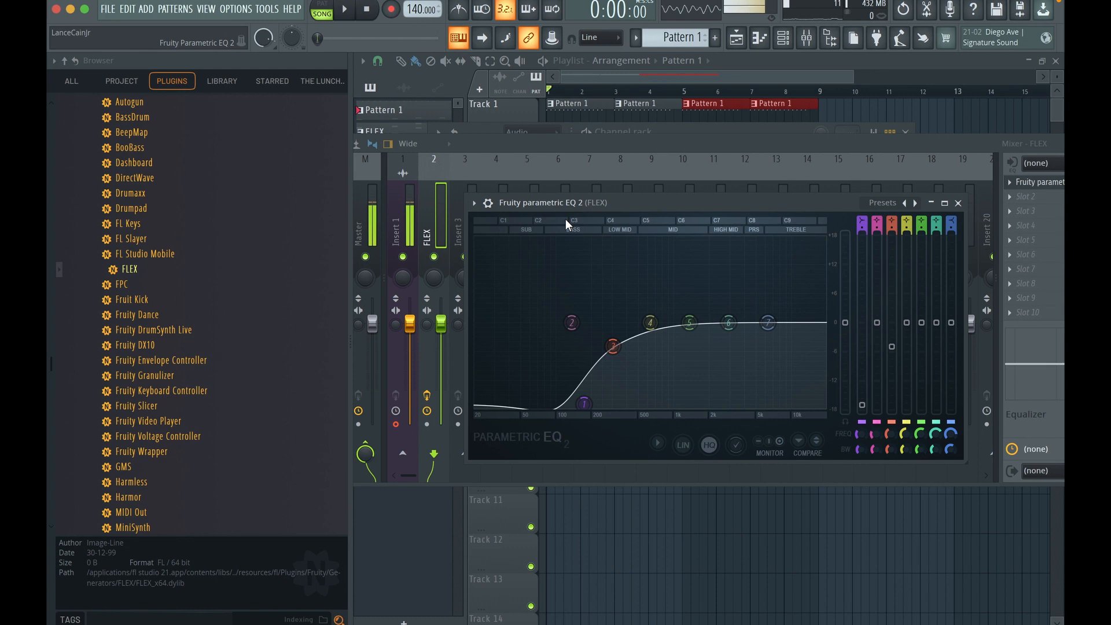
left_click(541, 146)
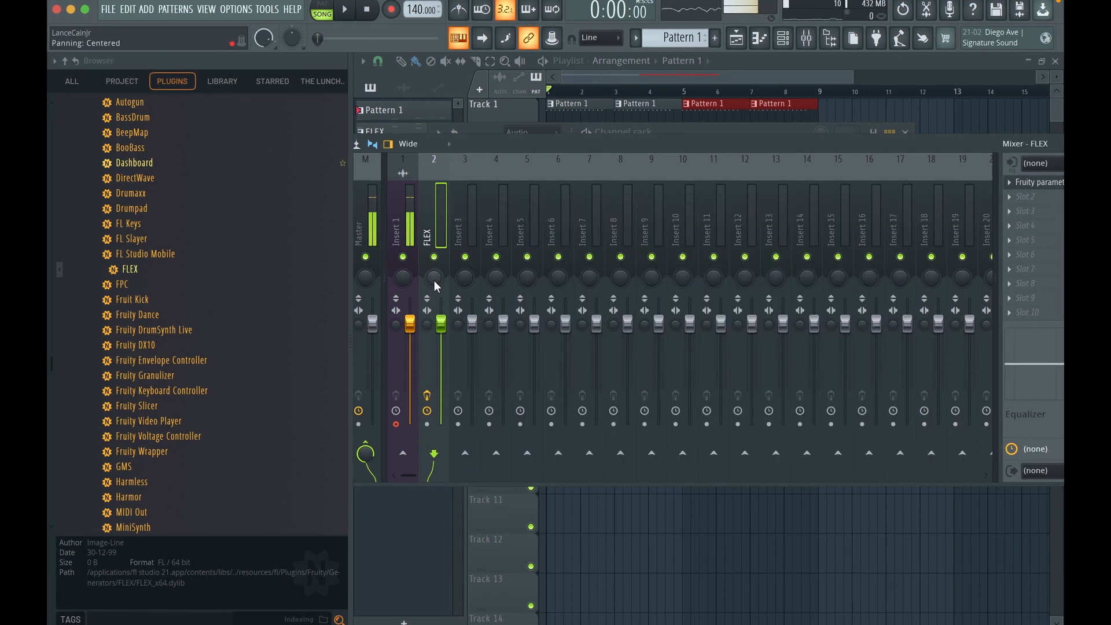
- Pan the FLEX mixer track slightly left while listening and set its stereo separation to 55% separated
key("space")
left_click_drag(437, 286, 440, 326)
key("space")
key("space")
key("space")
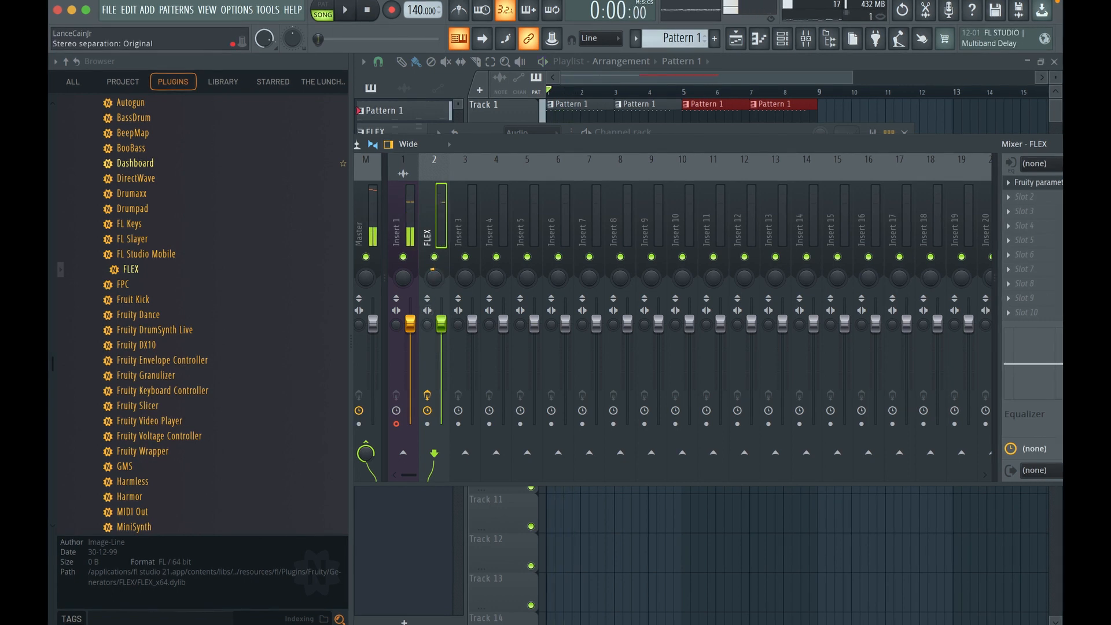
left_click_drag(427, 325, 427, 301)
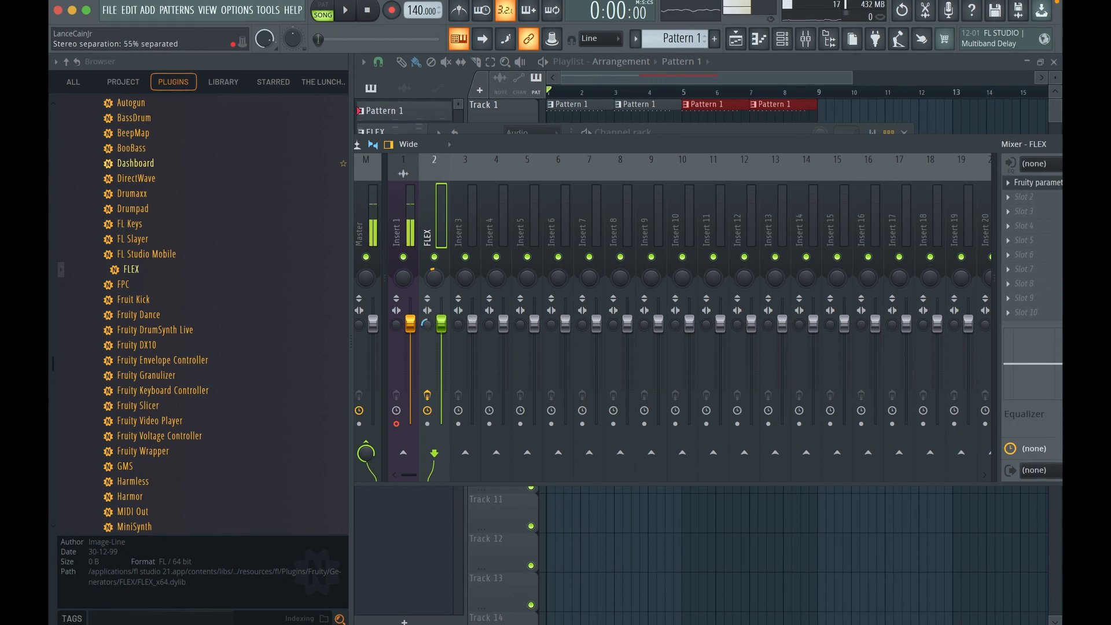